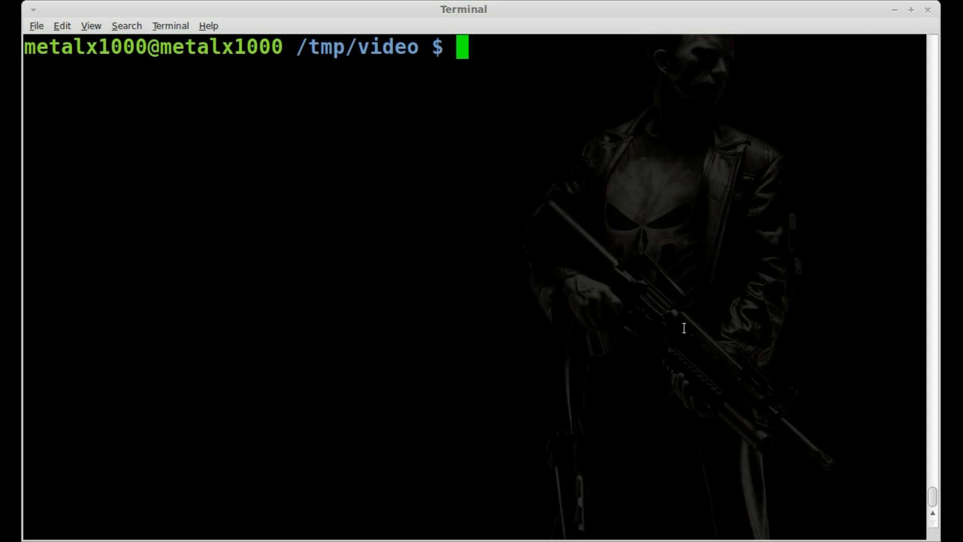
{"action": "type", "text": "ls"}
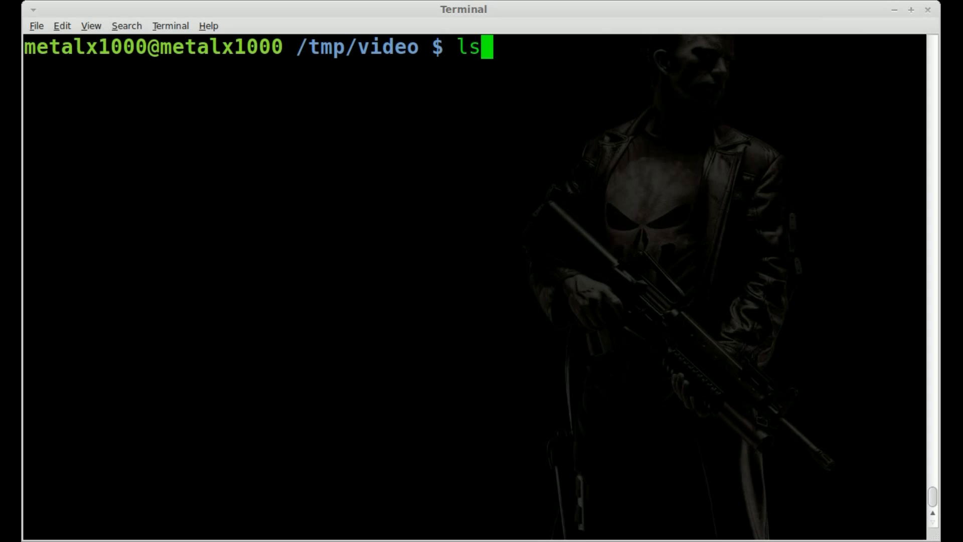
- List the folder, play MVI_2052.MOV in mplayer, quit and clear the screen
{"action": "key", "text": "Return"}
{"action": "type", "text": "m"}
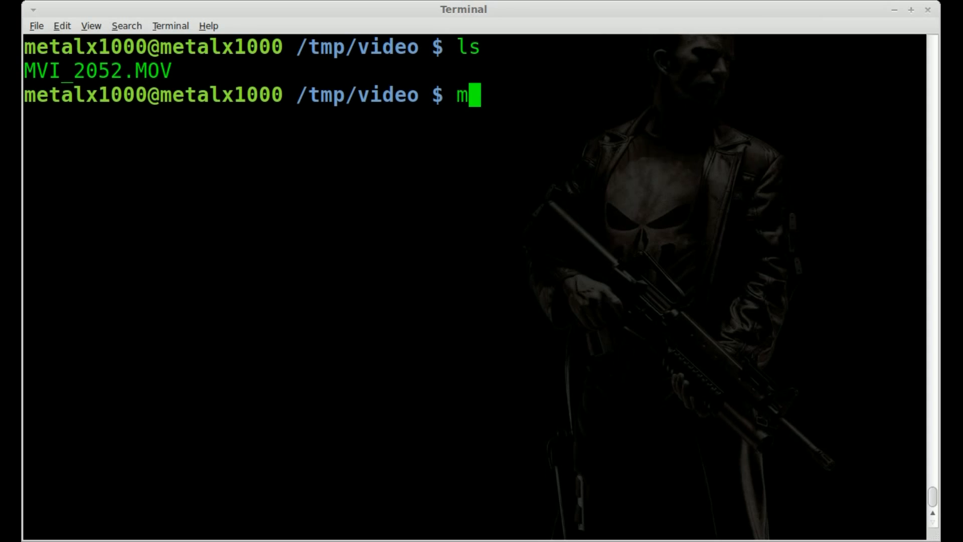
{"action": "type", "text": "player mv"}
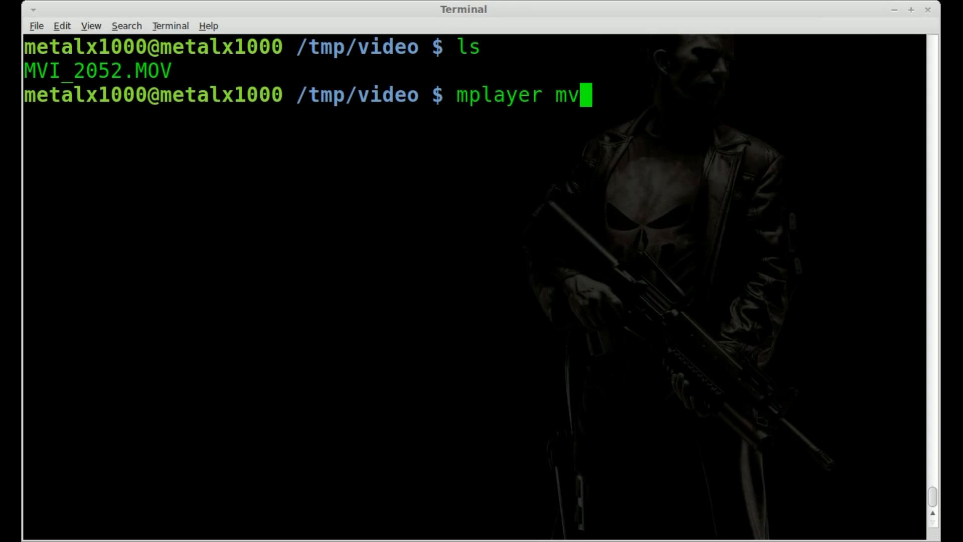
{"action": "key", "text": "BackSpace"}
{"action": "key", "text": "BackSpace"}
{"action": "type", "text": "M"}
{"action": "key", "text": "Tab"}
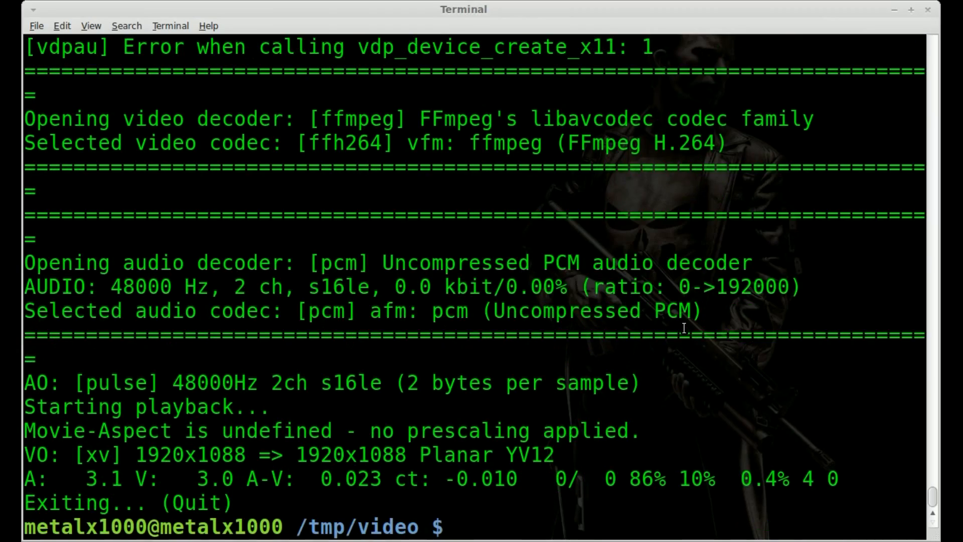
{"action": "type", "text": "vle"}
{"action": "key", "text": "BackSpace"}
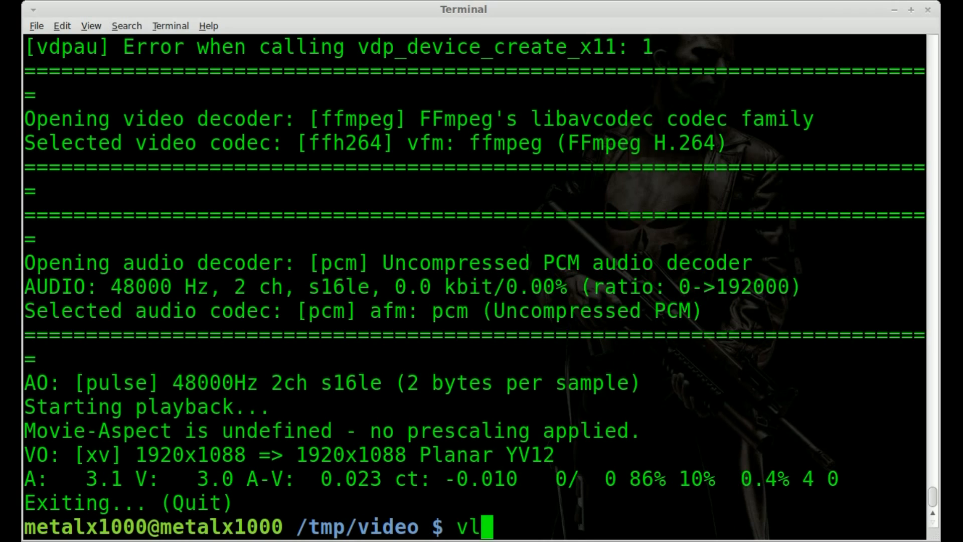
{"action": "key", "text": "BackSpace"}
{"action": "key", "text": "BackSpace"}
{"action": "type", "text": "clear"}
{"action": "key", "text": "Return"}
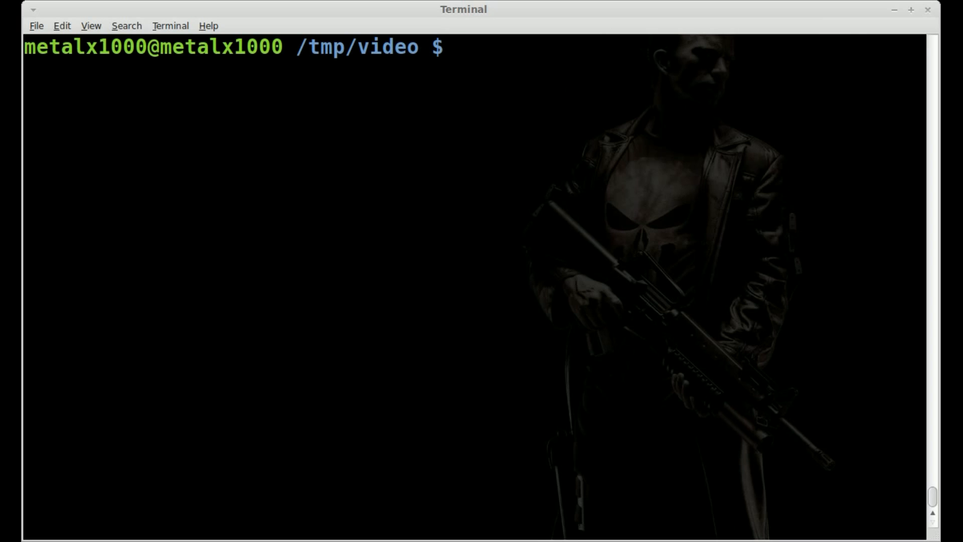
{"action": "type", "text": "ff"}
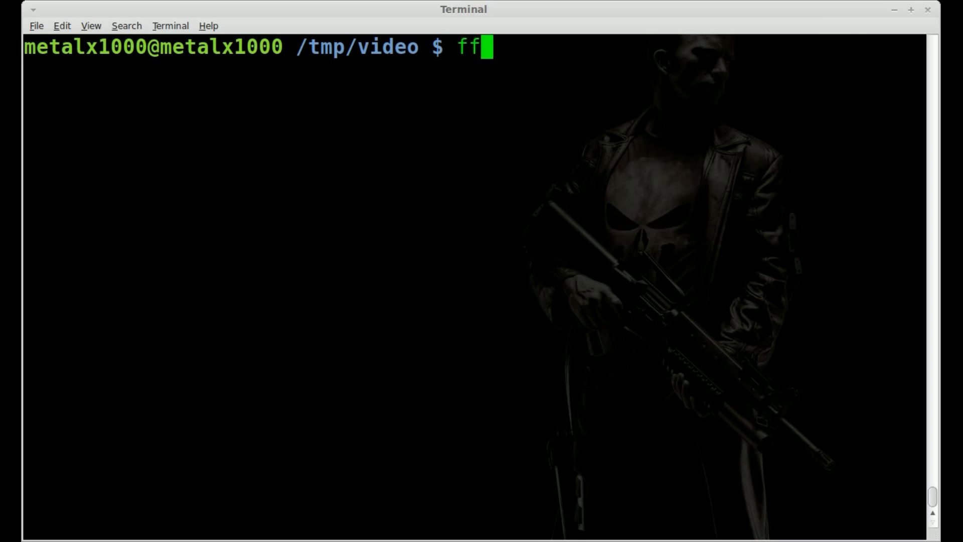
{"action": "type", "text": "mpeg -i "}
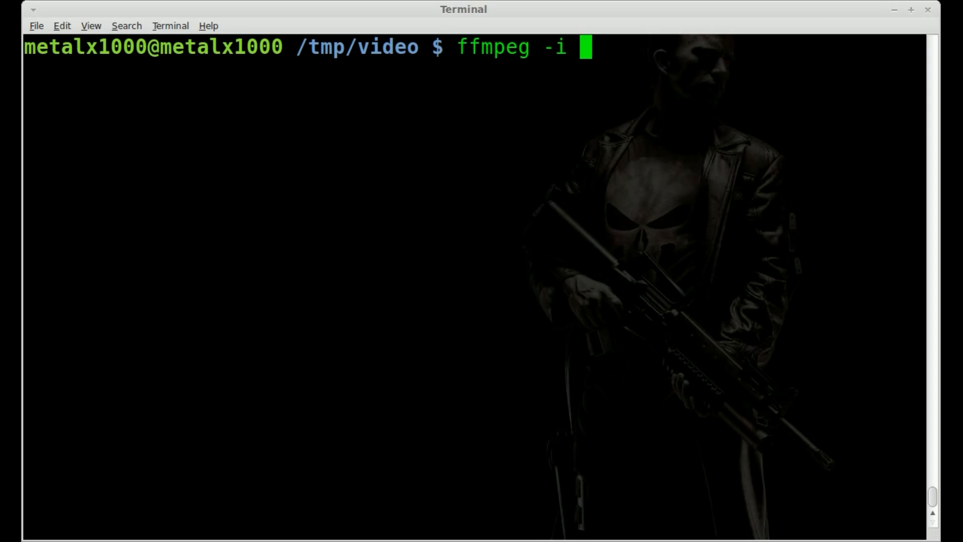
{"action": "type", "text": "M"}
- Run ffmpeg -i MVI_2052.MOV -vcodec copy -an 1.mov to copy video without audio
{"action": "key", "text": "Tab"}
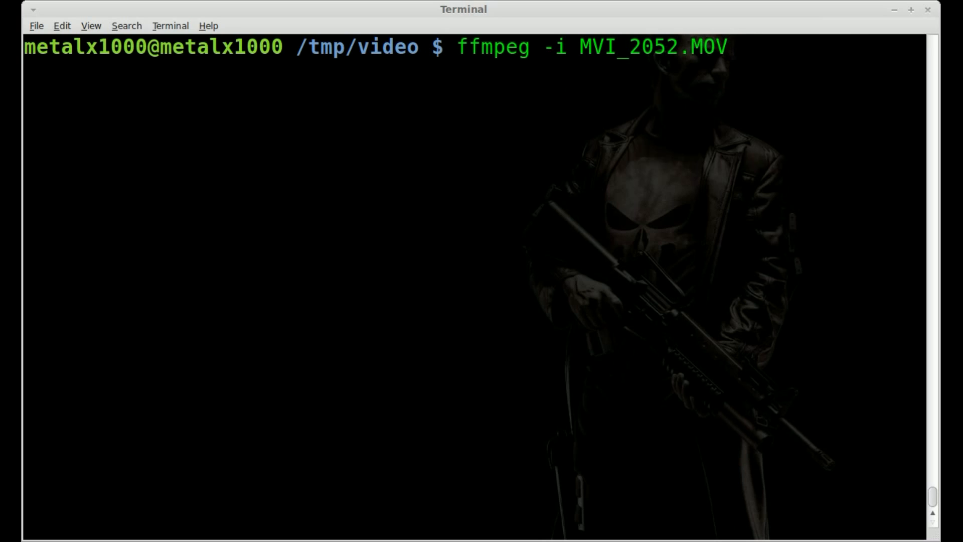
{"action": "type", "text": "-vcodec"}
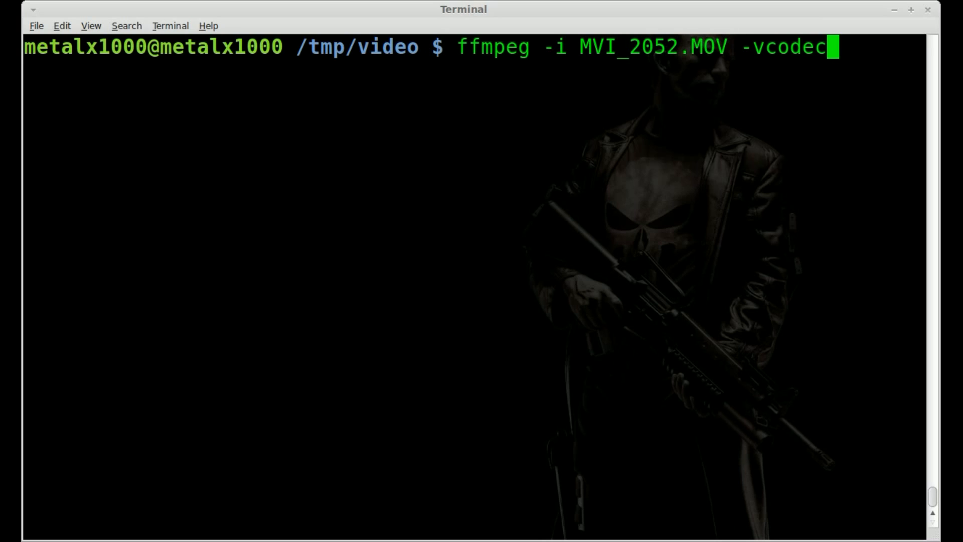
{"action": "type", "text": " copy"}
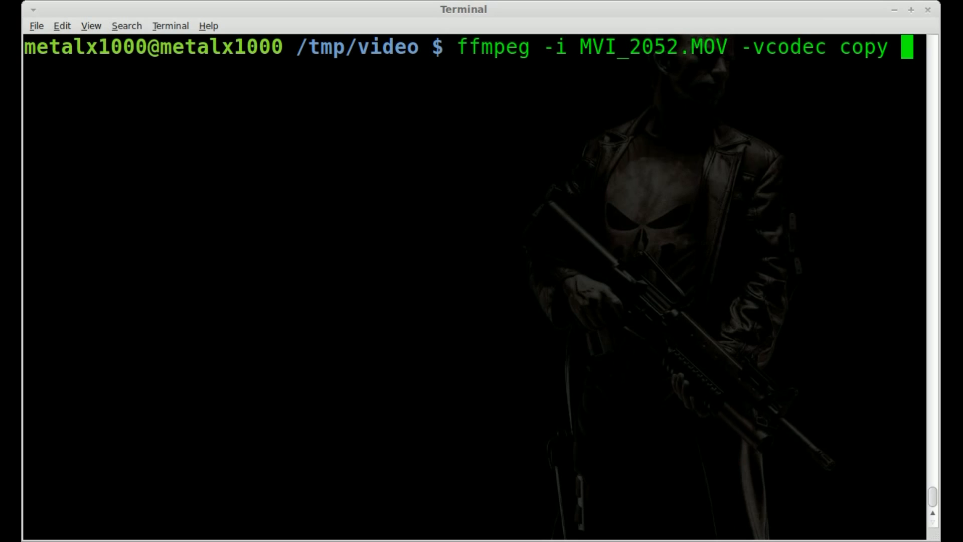
{"action": "type", "text": " -an"}
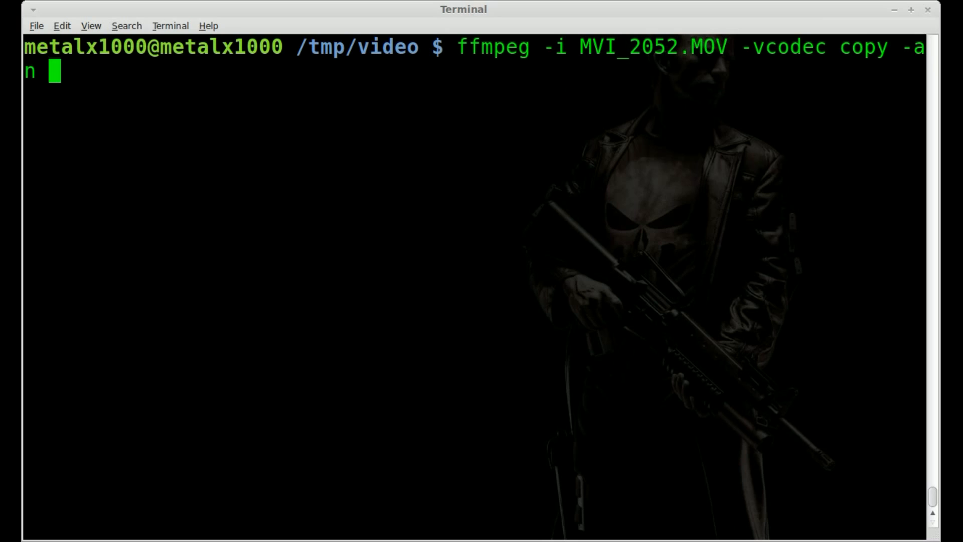
{"action": "key", "text": "BackSpace"}
{"action": "key", "text": "BackSpace"}
{"action": "key", "text": "BackSpace"}
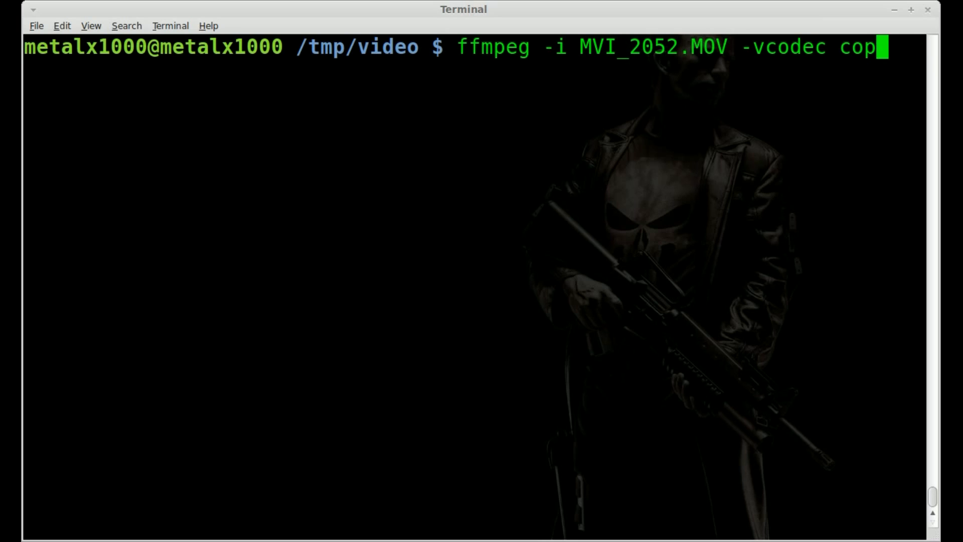
{"action": "key", "text": "BackSpace"}
{"action": "type", "text": "py "}
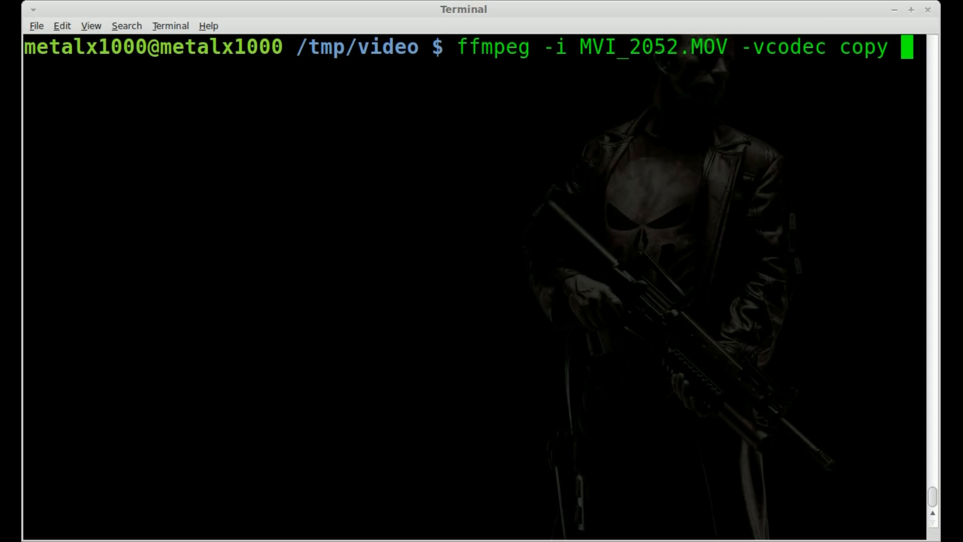
{"action": "type", "text": "-a"}
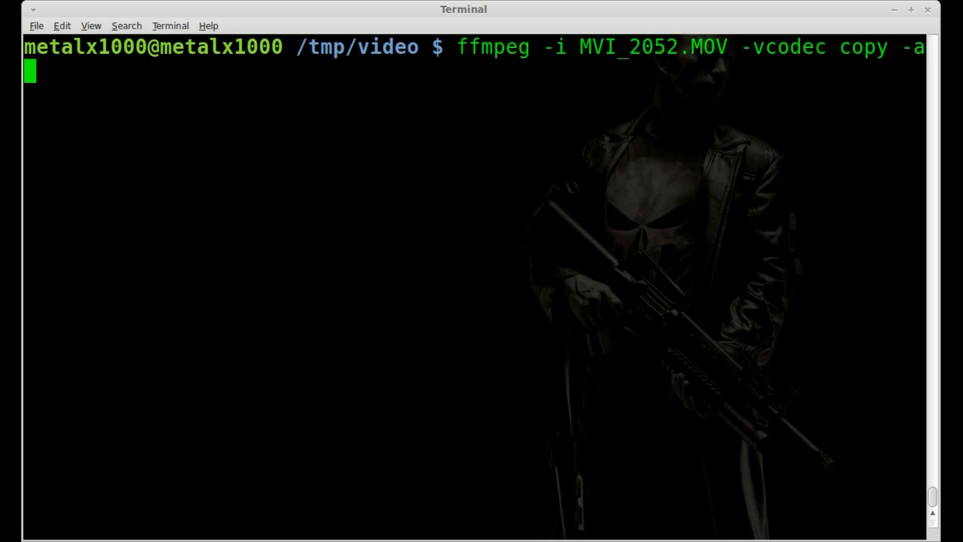
{"action": "type", "text": "n "}
{"action": "type", "text": "1.w"}
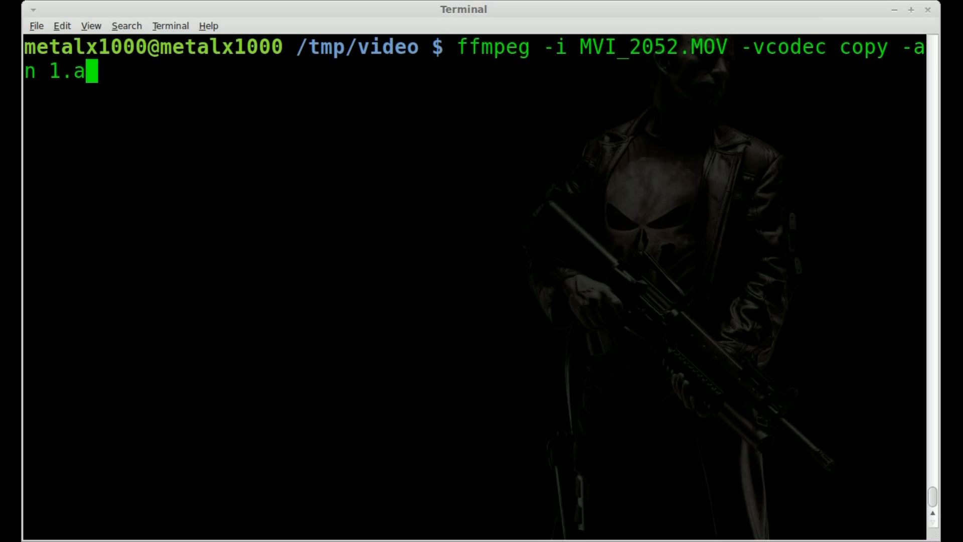
{"action": "key", "text": "BackSpace"}
{"action": "type", "text": "mov"}
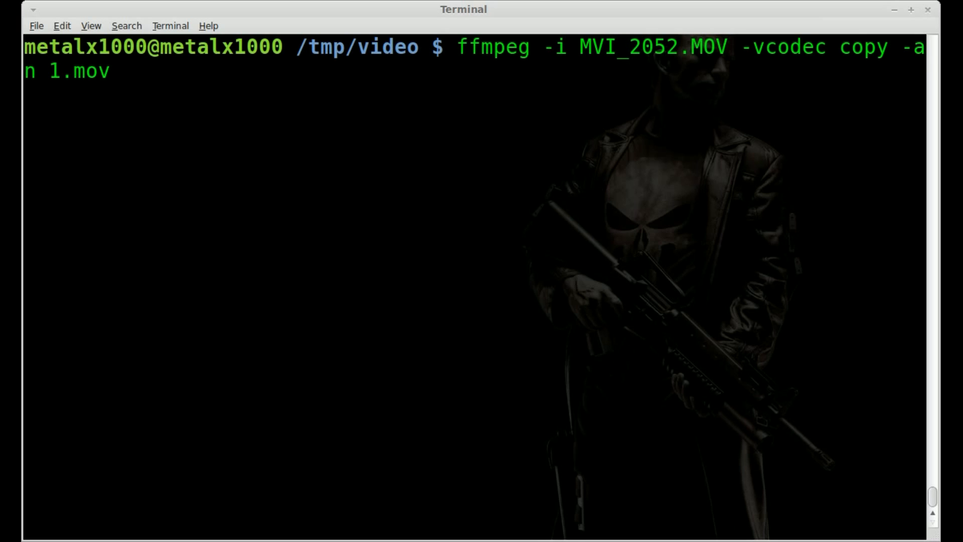
{"action": "key", "text": "Return"}
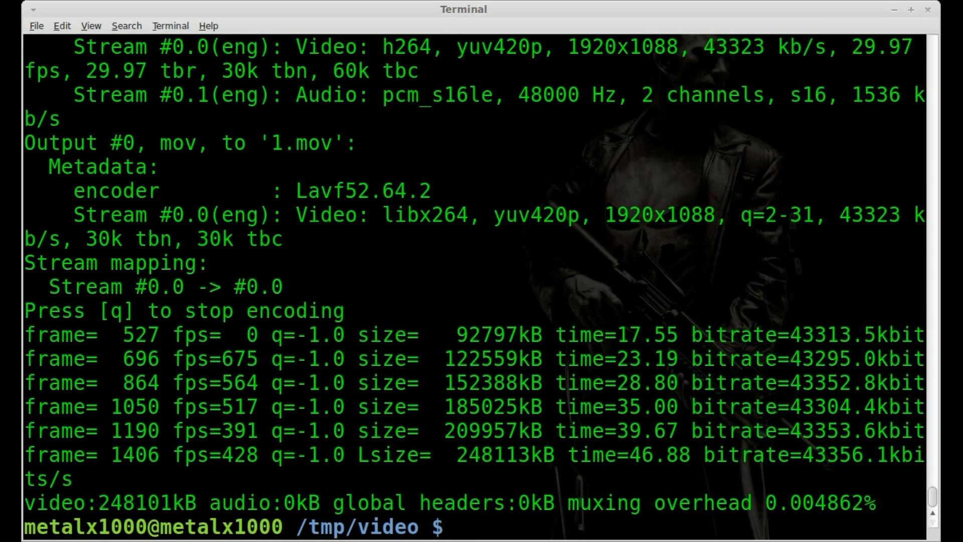
{"action": "type", "text": "mplayer "}
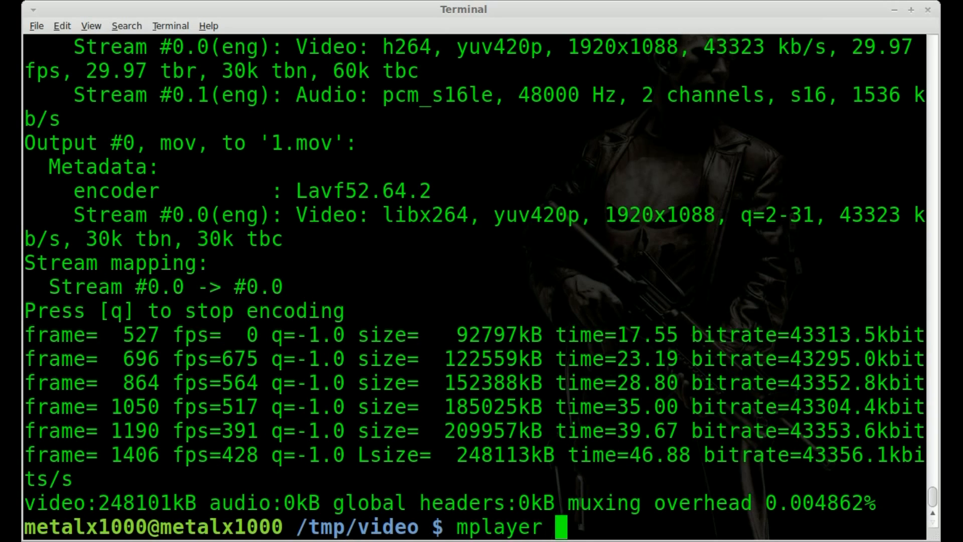
{"action": "type", "text": "1.mov"}
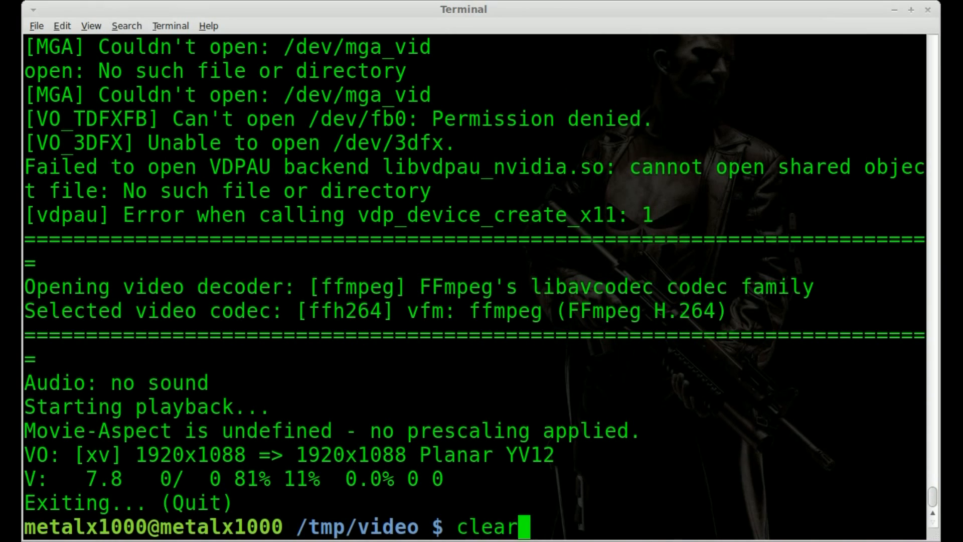
- Play 1.mov in mplayer to confirm no sound, then clear the screen
{"action": "key", "text": "Return"}
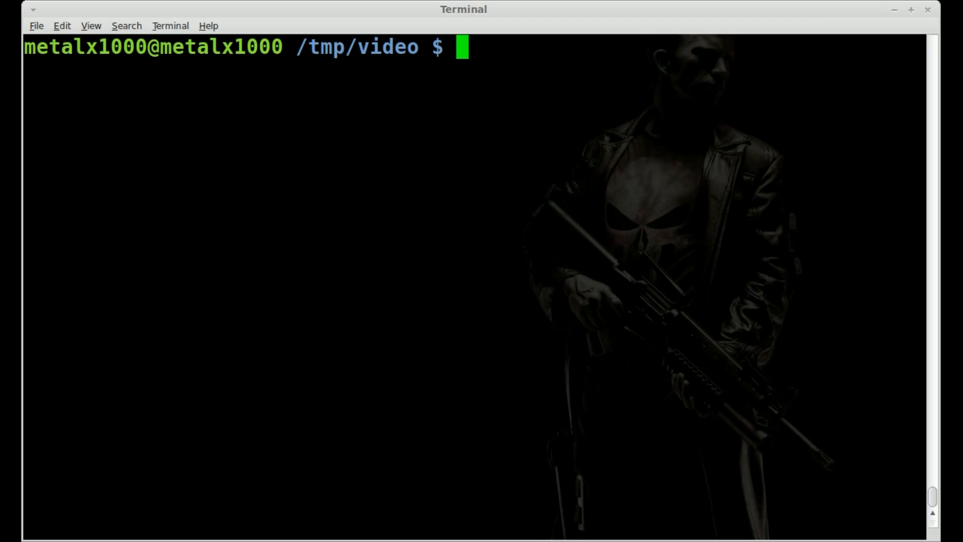
{"action": "type", "text": "ffmpeg -i "}
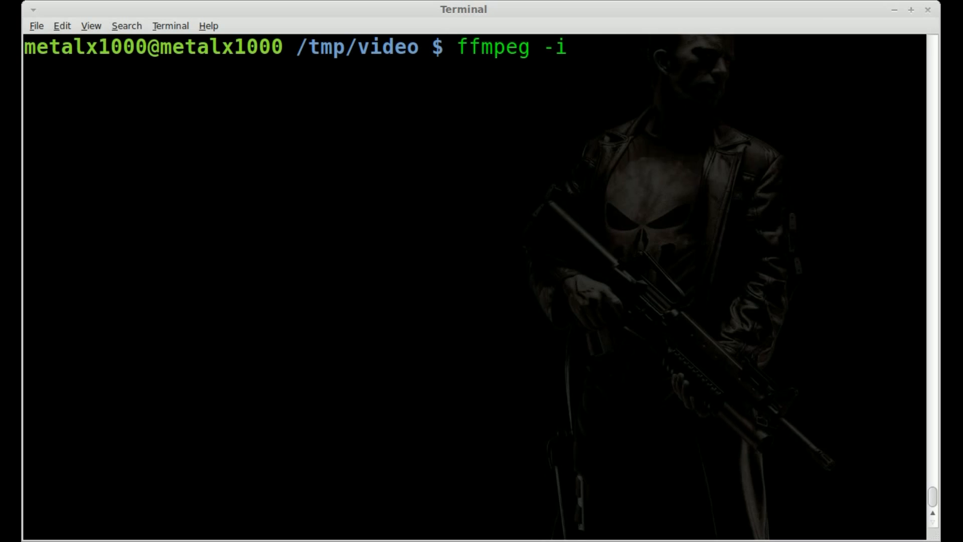
{"action": "type", "text": "M"}
- Extract audio with ffmpeg -i MVI_2052.MOV 1.wav, play 1.wav in mplayer, then clear
{"action": "key", "text": "Tab"}
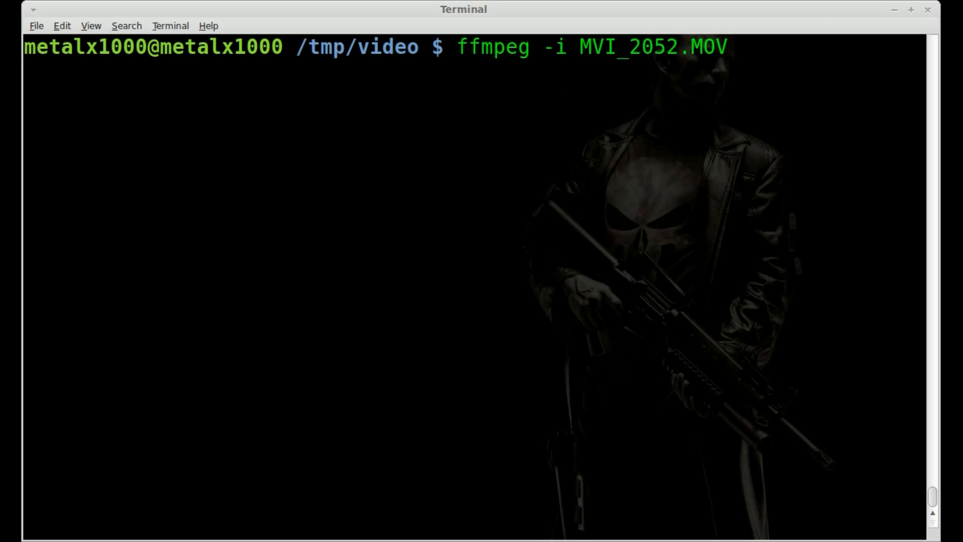
{"action": "type", "text": "1.wav"}
{"action": "key", "text": "Return"}
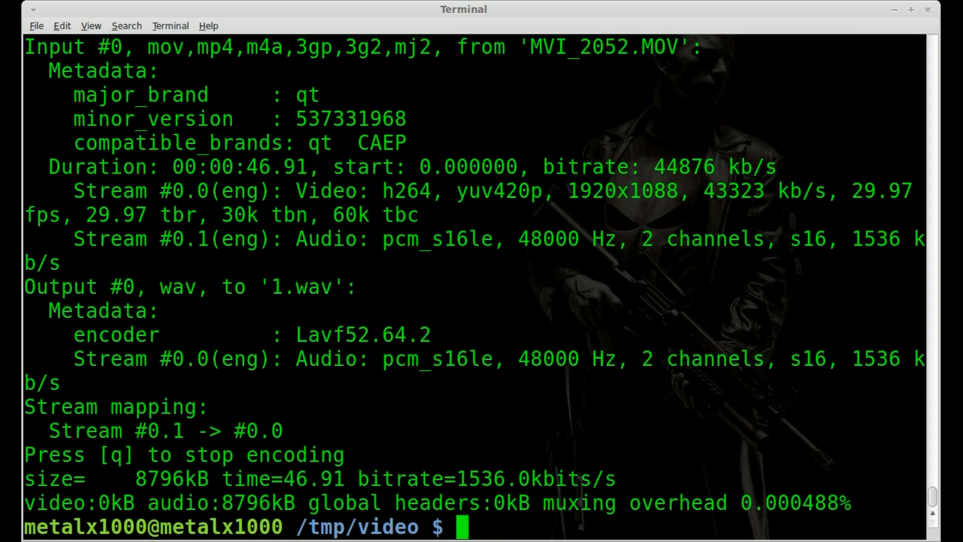
{"action": "type", "text": "mplayer "}
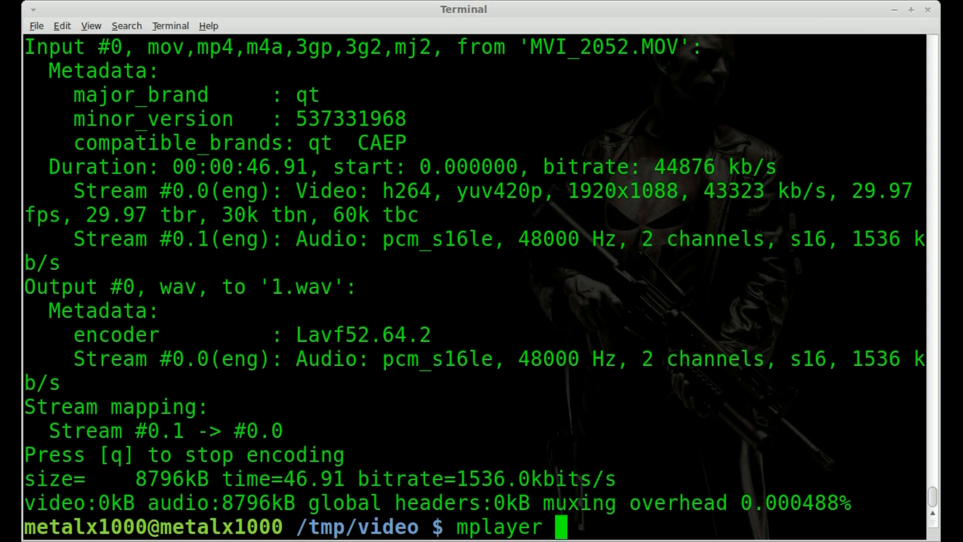
{"action": "type", "text": "1.wav"}
{"action": "key", "text": "Return"}
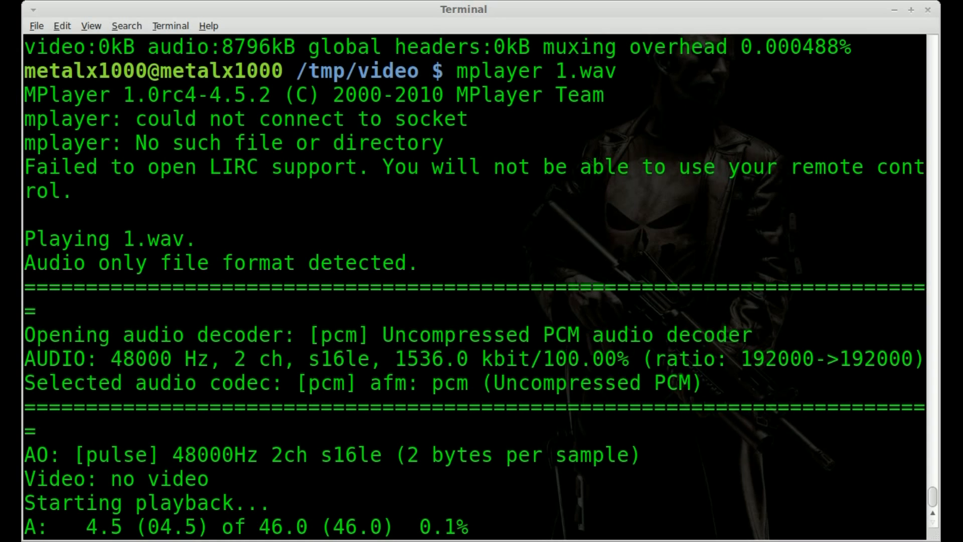
{"action": "type", "text": "q"}
{"action": "type", "text": "cl"}
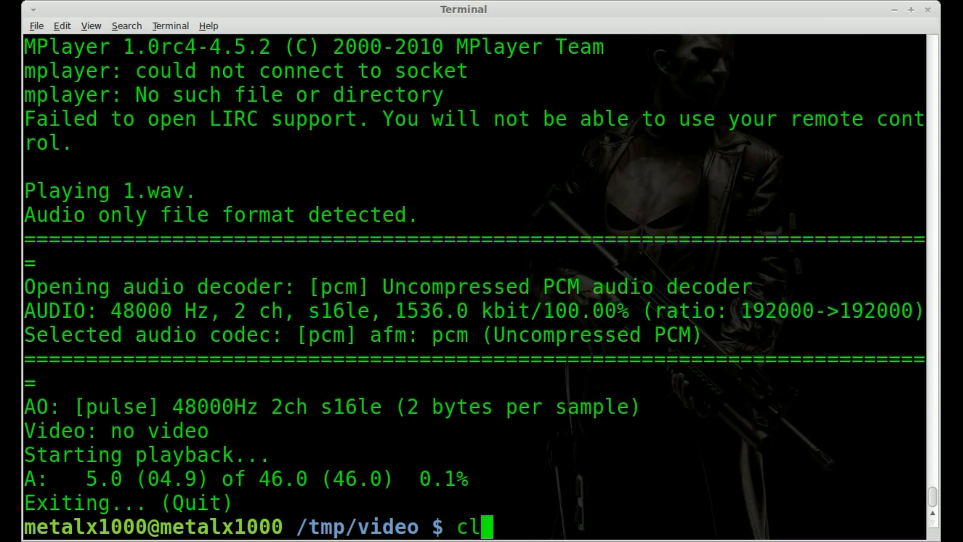
{"action": "type", "text": "ear"}
{"action": "key", "text": "Return"}
{"action": "type", "text": "ls"}
- List the folder and point out MVI_2052.MOV, 1.mov and 1.wav in the listing
{"action": "key", "text": "Return"}
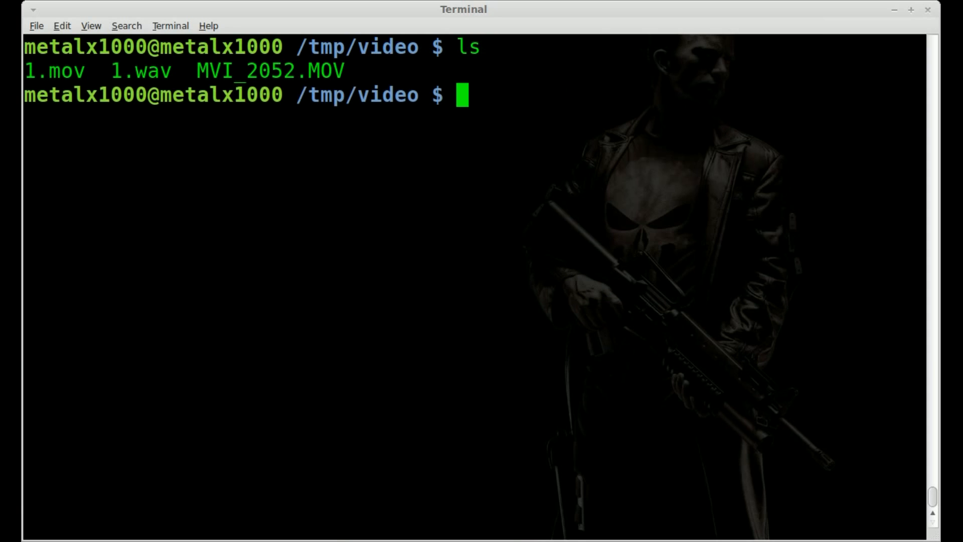
{"action": "double_click", "coordinate": [252, 71]}
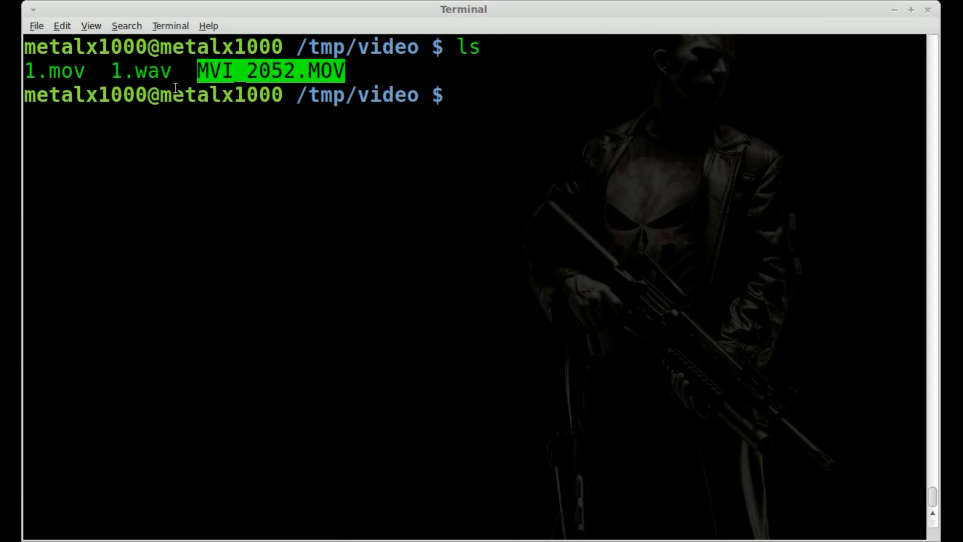
{"action": "double_click", "coordinate": [49, 70]}
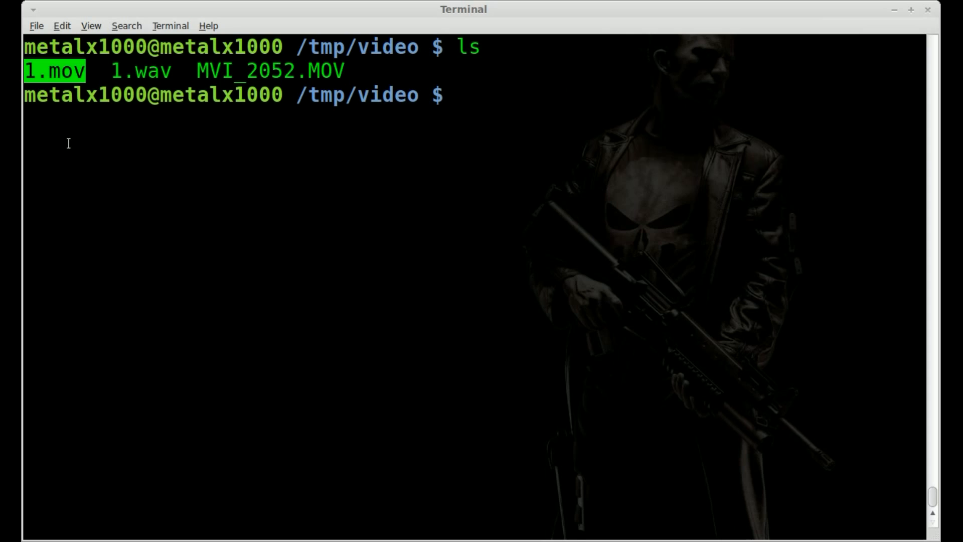
{"action": "double_click", "coordinate": [130, 71]}
{"action": "left_click", "coordinate": [199, 225]}
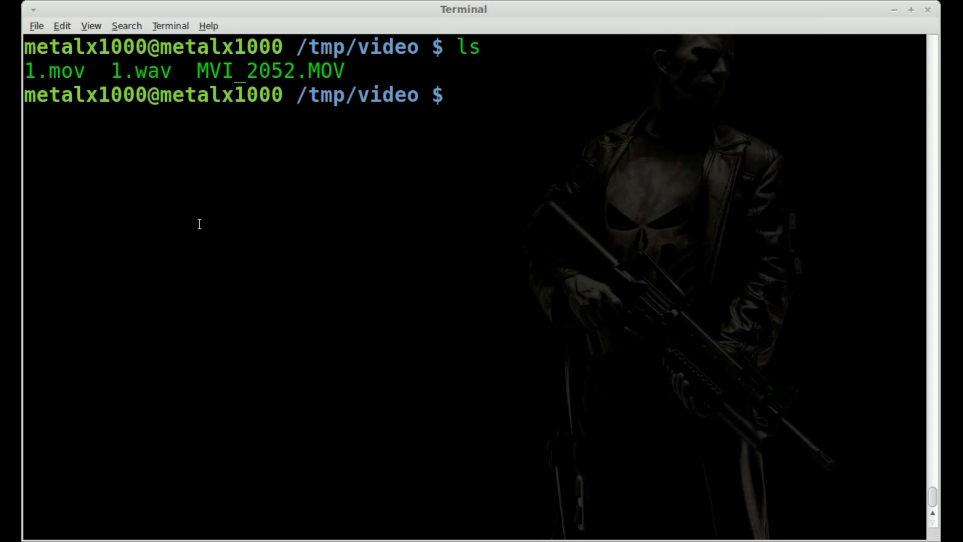
{"action": "type", "text": "r"}
{"action": "type", "text": "ubbe"}
- Run rubberband -p 24 1.wav 1a.wav to shift the audio up 24 semitones
{"action": "key", "text": "BackSpace"}
{"action": "type", "text": "and"}
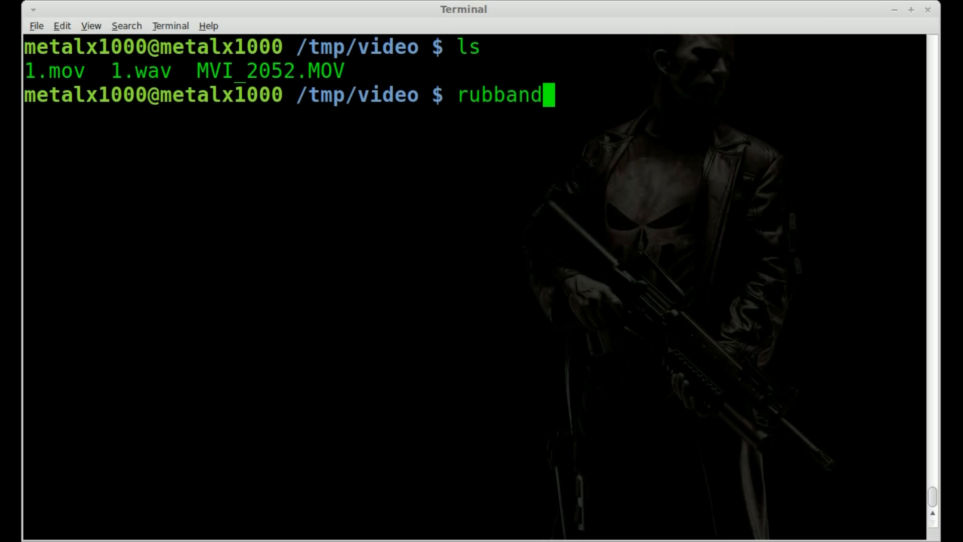
{"action": "key", "text": "BackSpace"}
{"action": "key", "text": "BackSpace"}
{"action": "key", "text": "BackSpace"}
{"action": "type", "text": "erband "}
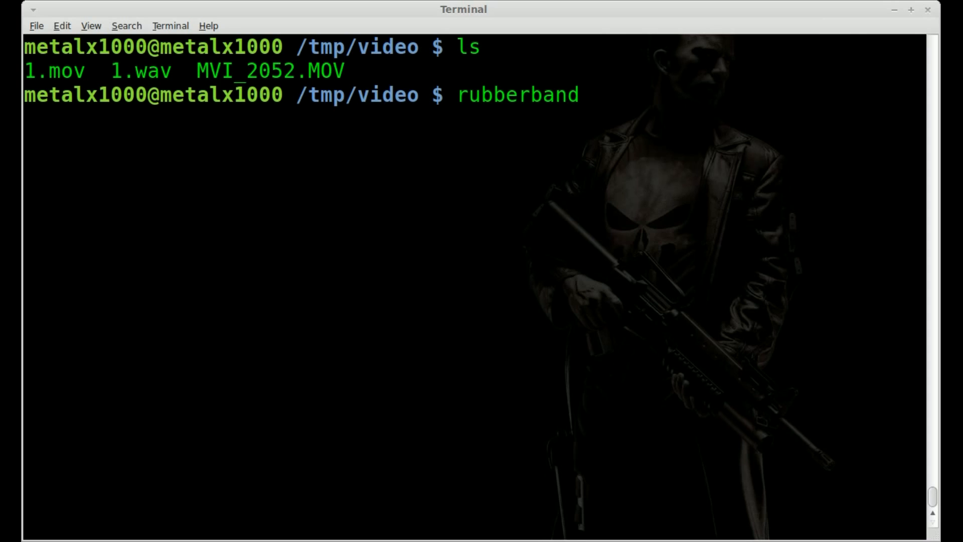
{"action": "type", "text": "-p"}
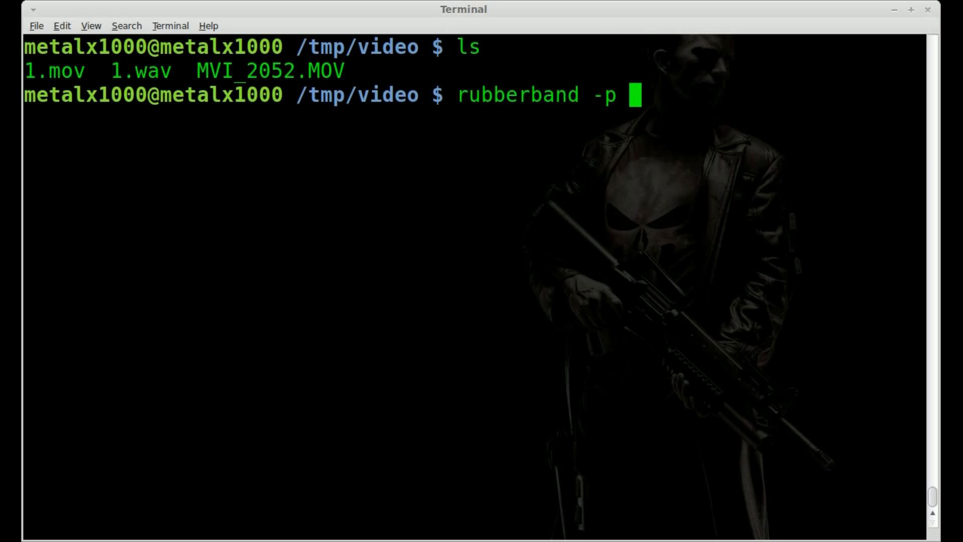
{"action": "type", "text": " 24"}
{"action": "type", "text": "1"}
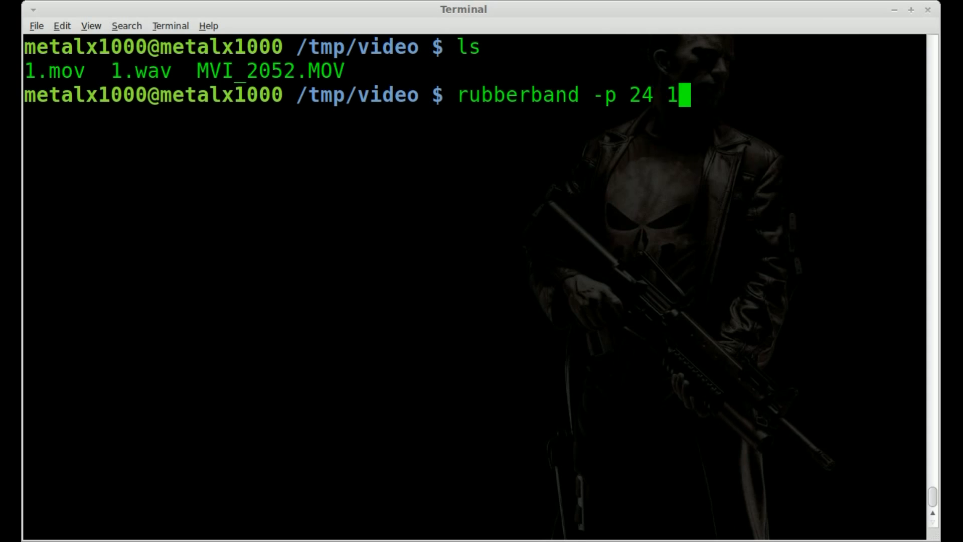
{"action": "type", "text": ".wav"}
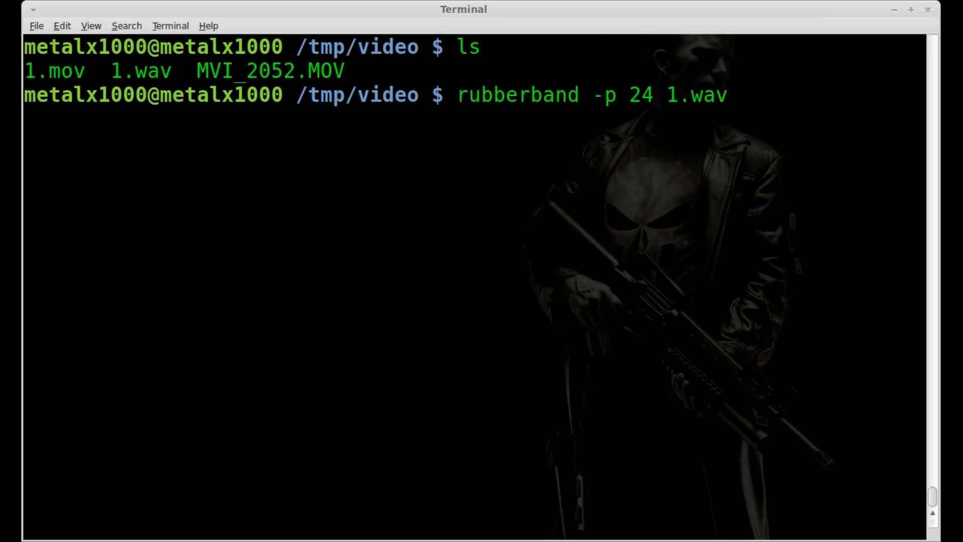
{"action": "type", "text": "1a.wav"}
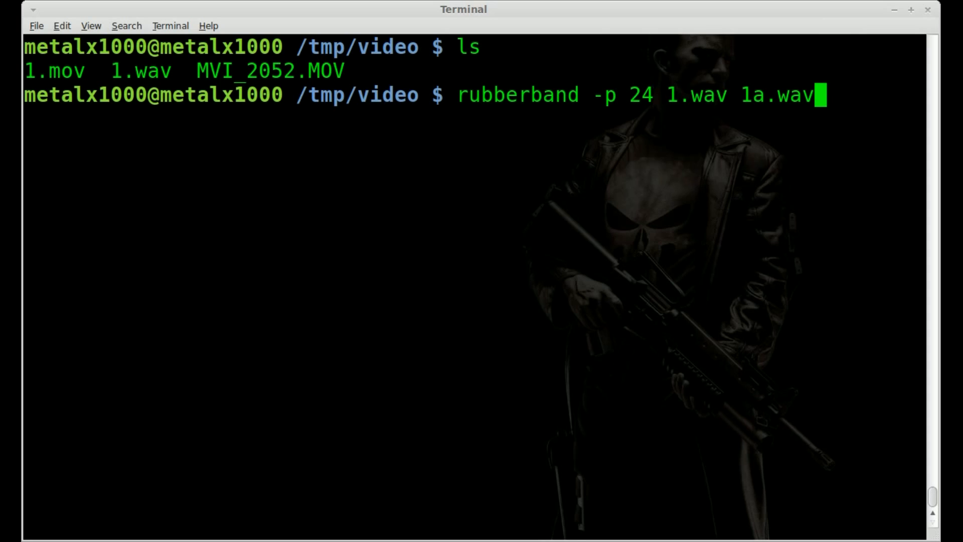
{"action": "key", "text": "Return"}
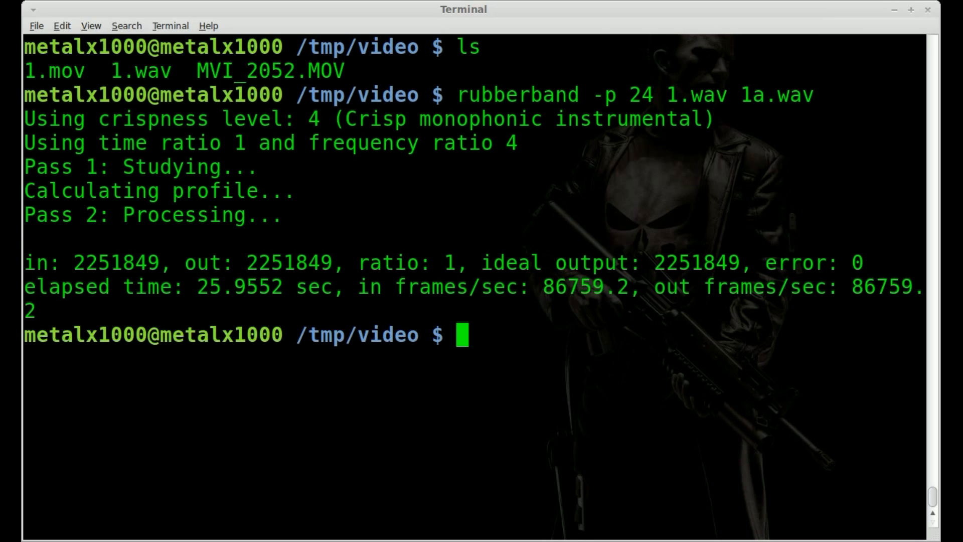
{"action": "type", "text": "mplayer "}
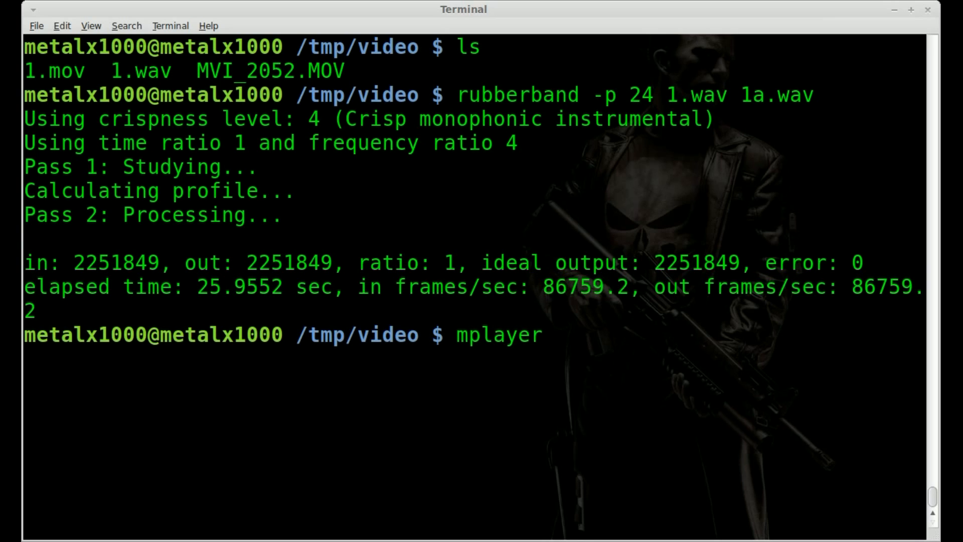
{"action": "type", "text": "1a."}
- Play the pitch-raised 1a.wav in mplayer, stop with q and clear the screen
{"action": "key", "text": "Tab"}
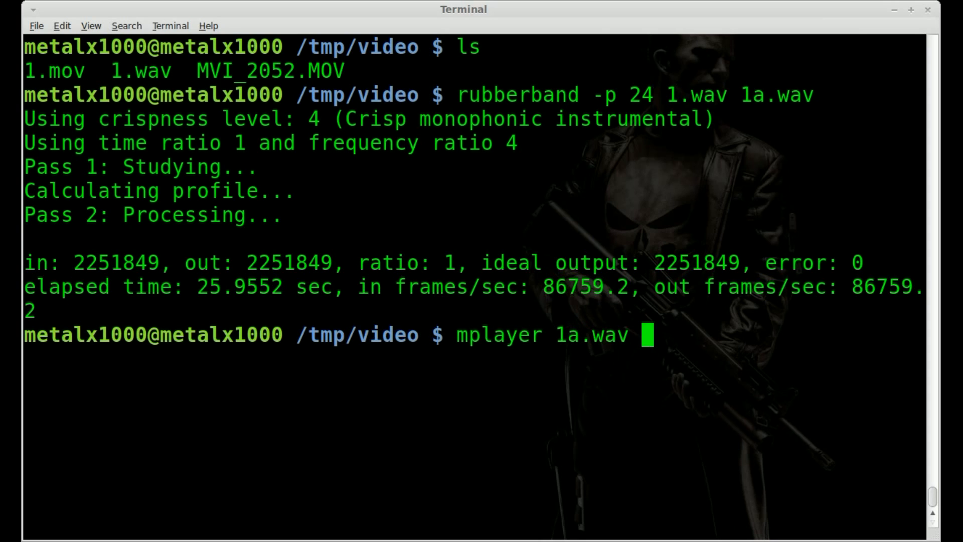
{"action": "key", "text": "Return"}
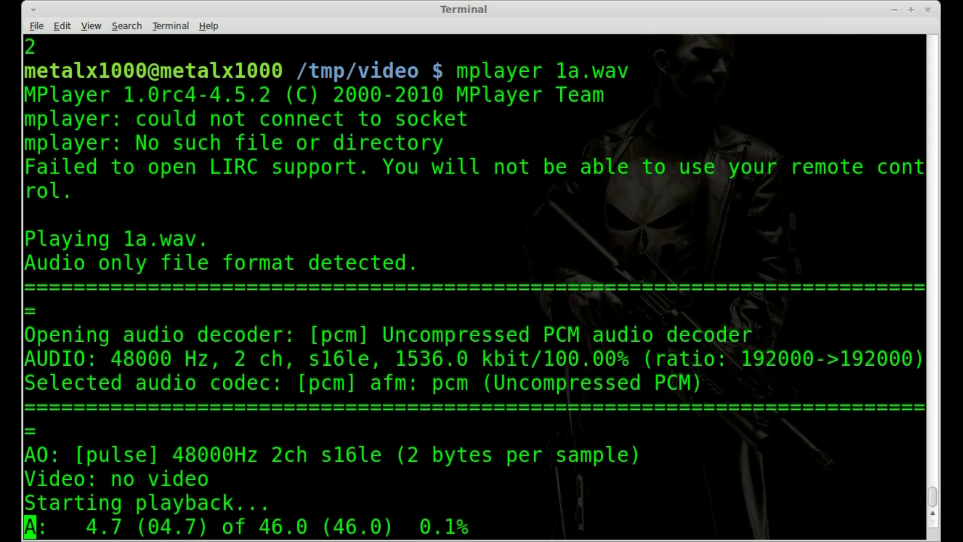
{"action": "key", "text": "q"}
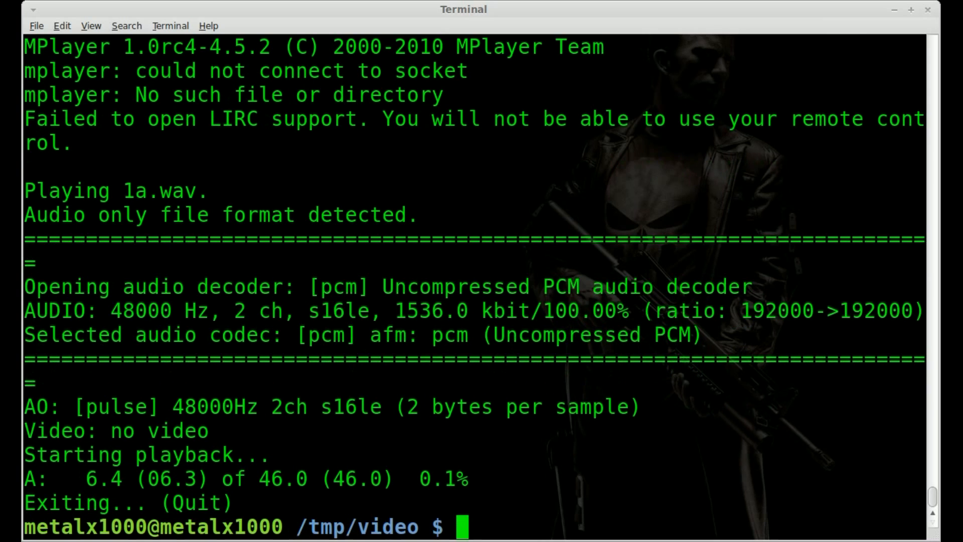
{"action": "type", "text": "cl"}
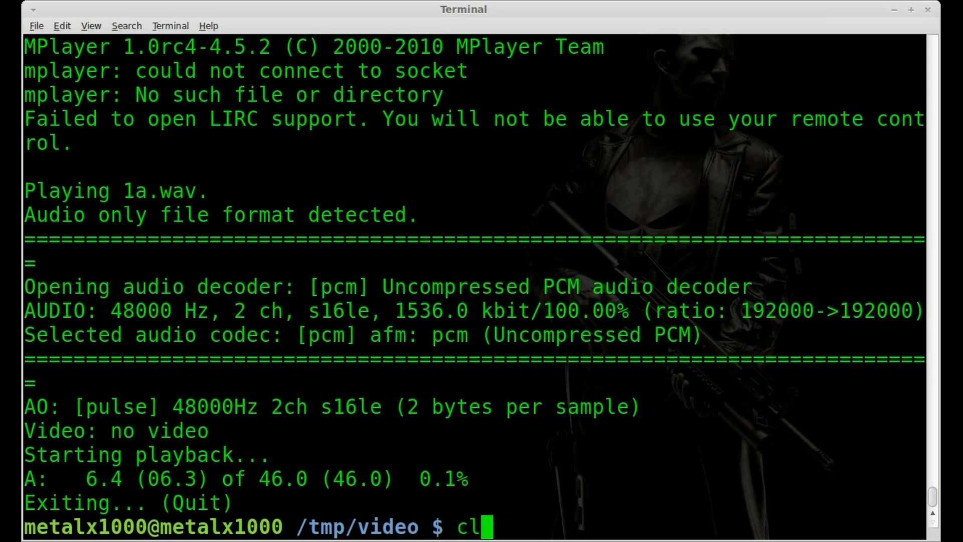
{"action": "type", "text": "ear"}
{"action": "key", "text": "Return"}
- Recall the rubberband command and rerun it with 12 semitones to remake 1a.wav
{"action": "key", "text": "Up"}
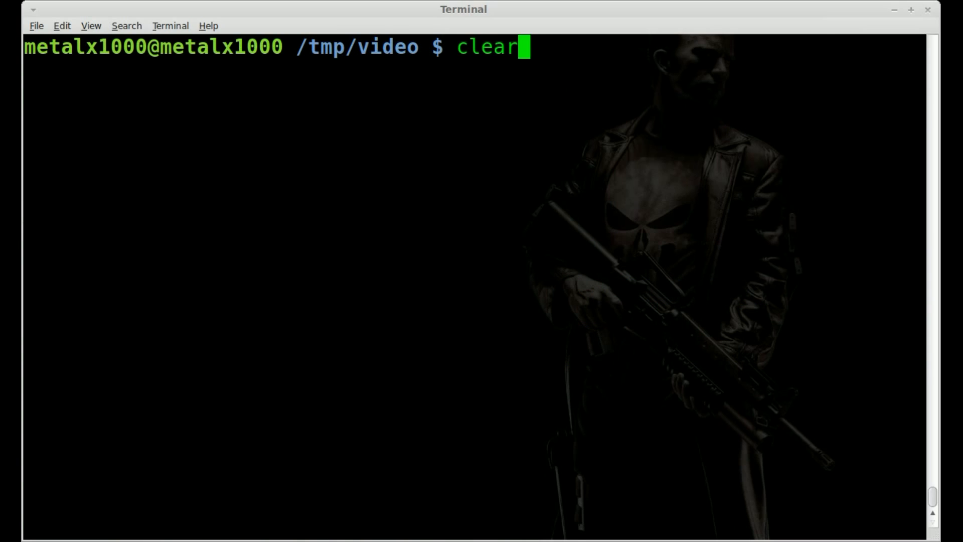
{"action": "key", "text": "Up"}
{"action": "key", "text": "Up"}
{"action": "key", "text": "ctrl+Left"}
{"action": "key", "text": "ctrl+Left"}
{"action": "key", "text": "ctrl+Left"}
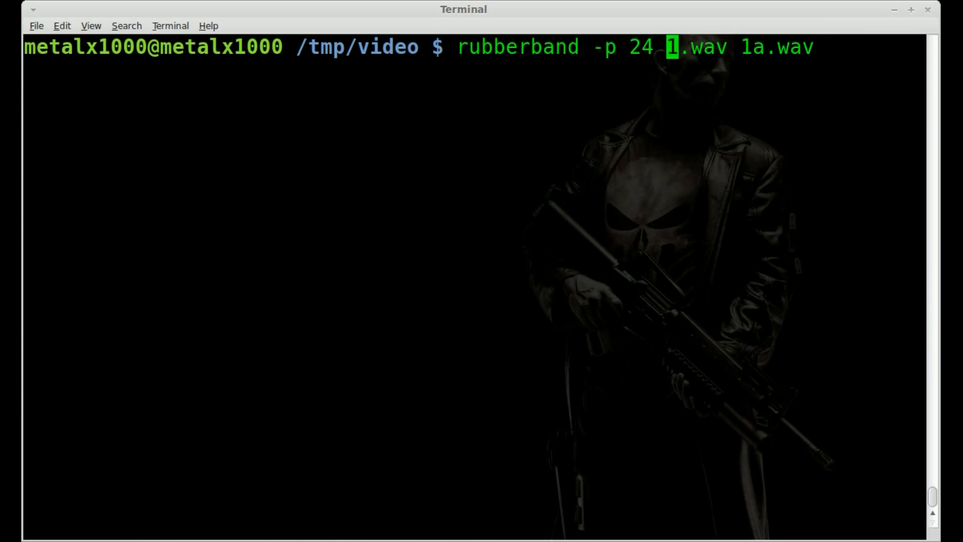
{"action": "key", "text": "Left"}
{"action": "key", "text": "BackSpace"}
{"action": "key", "text": "BackSpace"}
{"action": "type", "text": "12"}
{"action": "key", "text": "Return"}
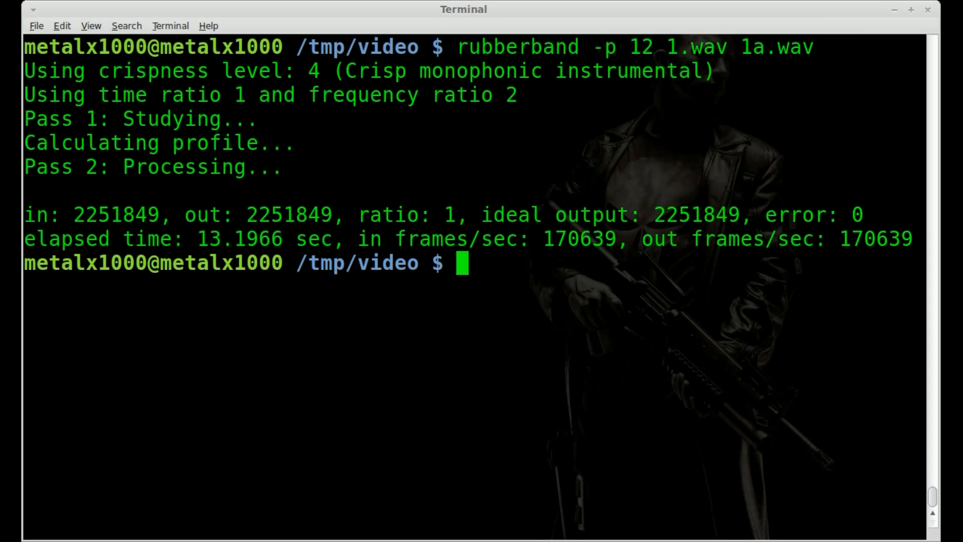
{"action": "type", "text": "mplayer 1a."}
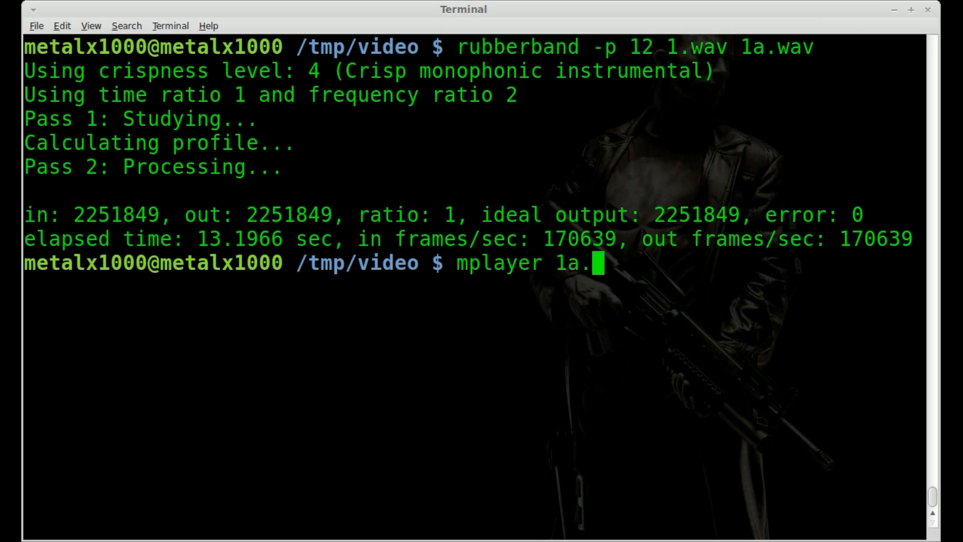
{"action": "type", "text": "wav"}
- Play the remade 1a.wav in mplayer and clear the screen
{"action": "key", "text": "Return"}
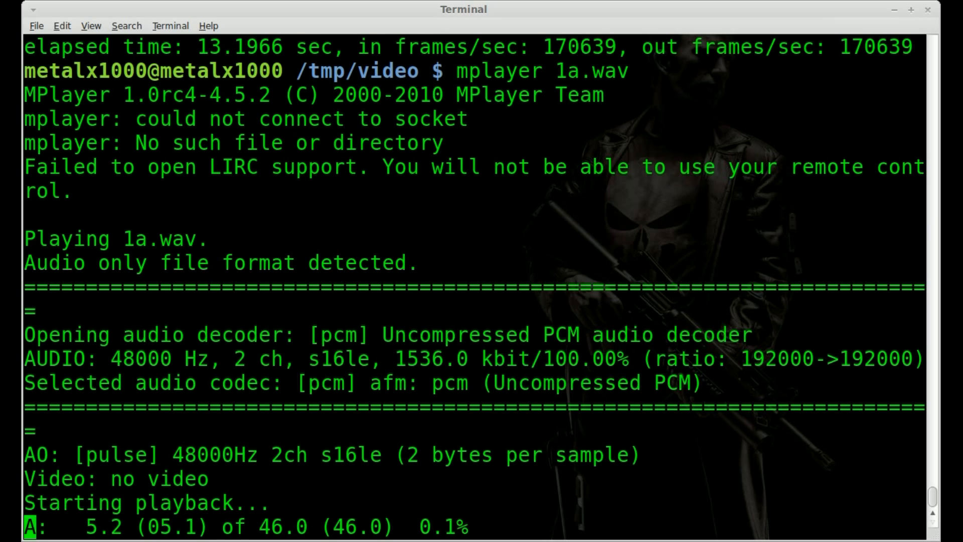
{"action": "type", "text": "qclear"}
{"action": "key", "text": "Return"}
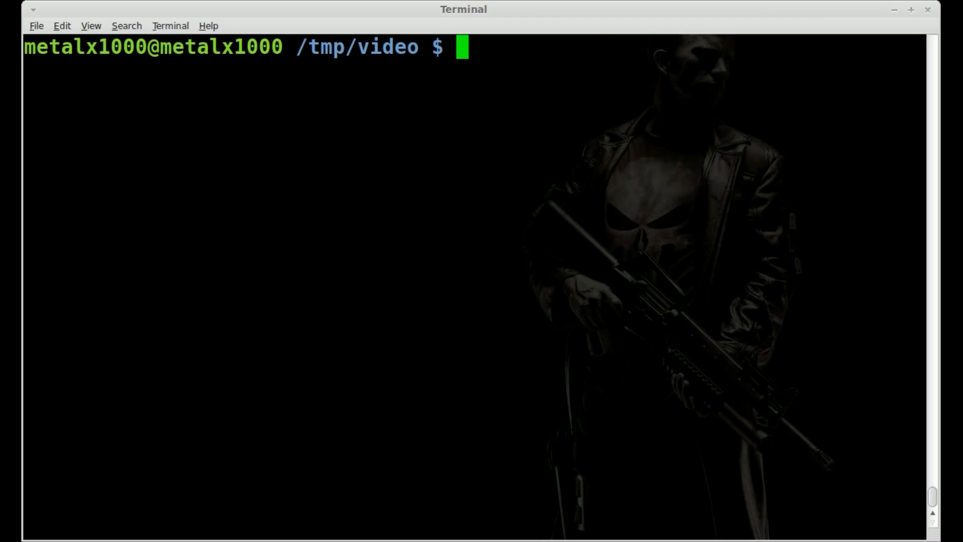
{"action": "type", "text": "ls"}
- List the folder and mark 1.mov and 1a.wav in the listing
{"action": "key", "text": "Return"}
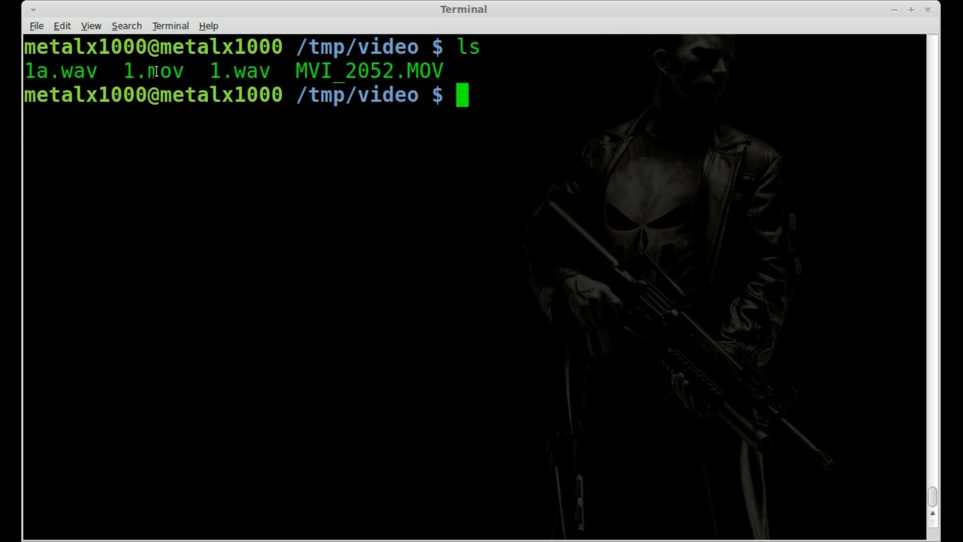
{"action": "double_click", "coordinate": [154, 70]}
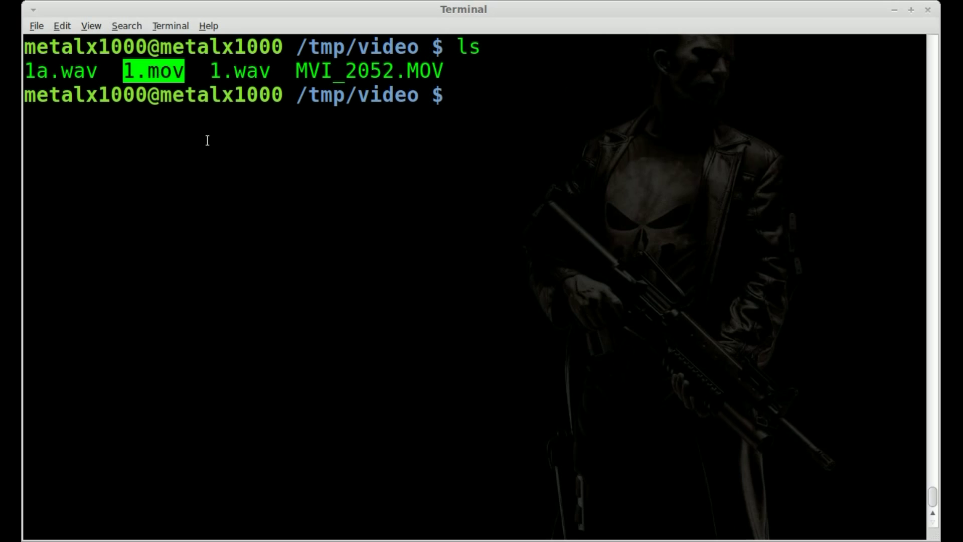
{"action": "double_click", "coordinate": [53, 71]}
{"action": "left_click", "coordinate": [186, 223]}
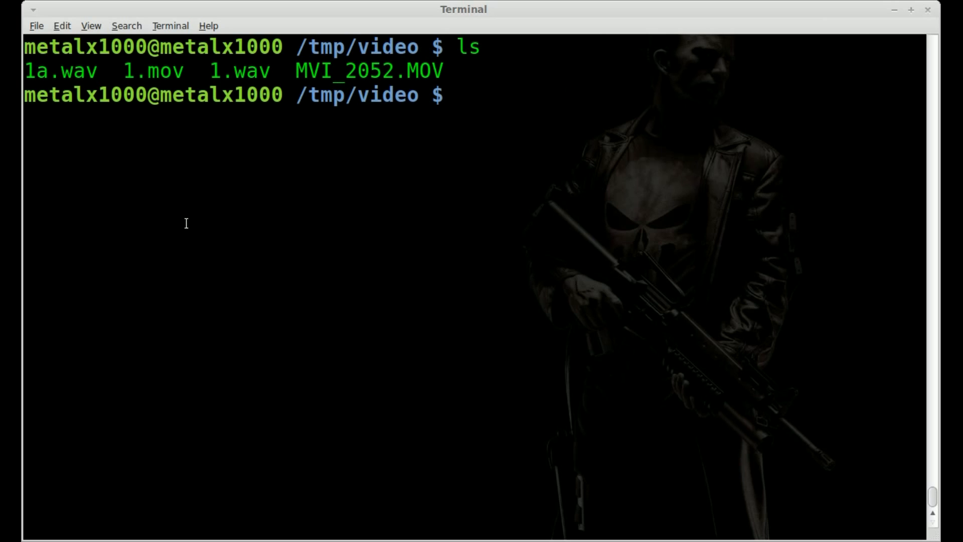
{"action": "type", "text": "ffempeg"}
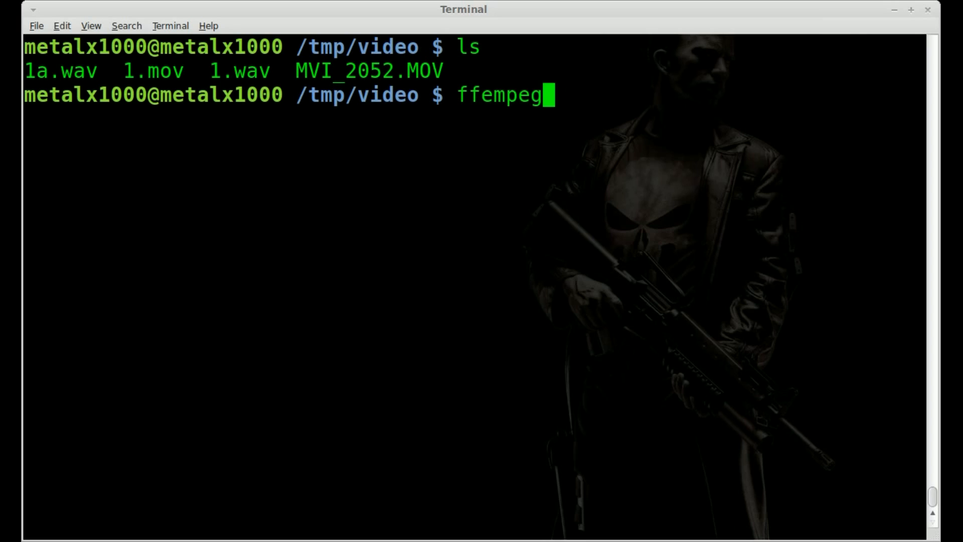
- Run ffmpeg -i 1.mov -i 1a.wav -vcodec copy 100.mov to mux video with shifted audio
{"action": "key", "text": "BackSpace"}
{"action": "key", "text": "BackSpace"}
{"action": "key", "text": "BackSpace"}
{"action": "key", "text": "BackSpace"}
{"action": "type", "text": "mpeg"}
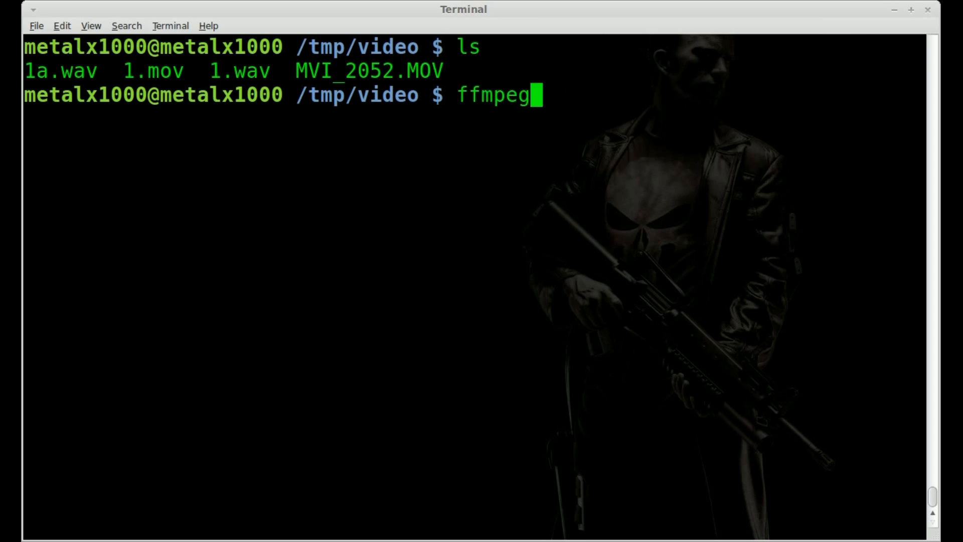
{"action": "type", "text": " -i "}
{"action": "type", "text": "1."}
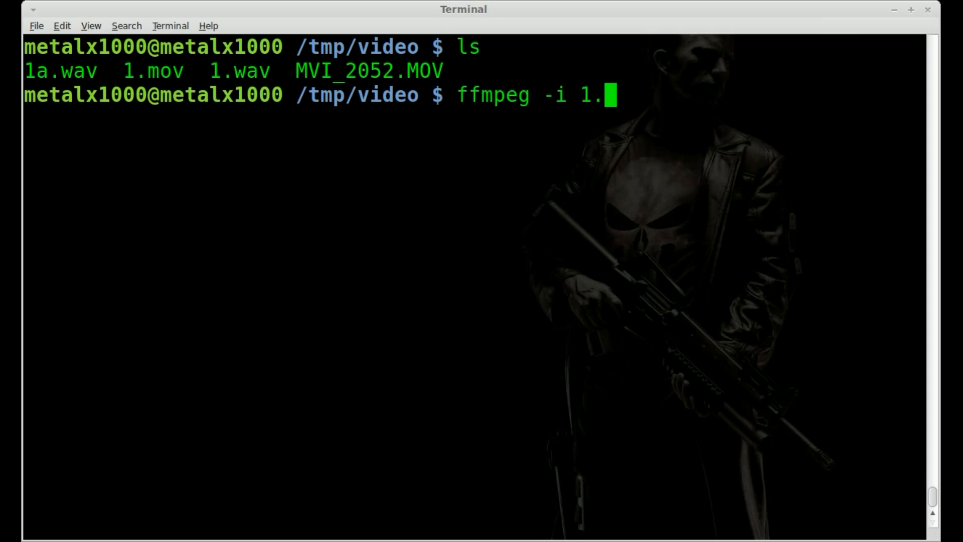
{"action": "type", "text": "mov -i "}
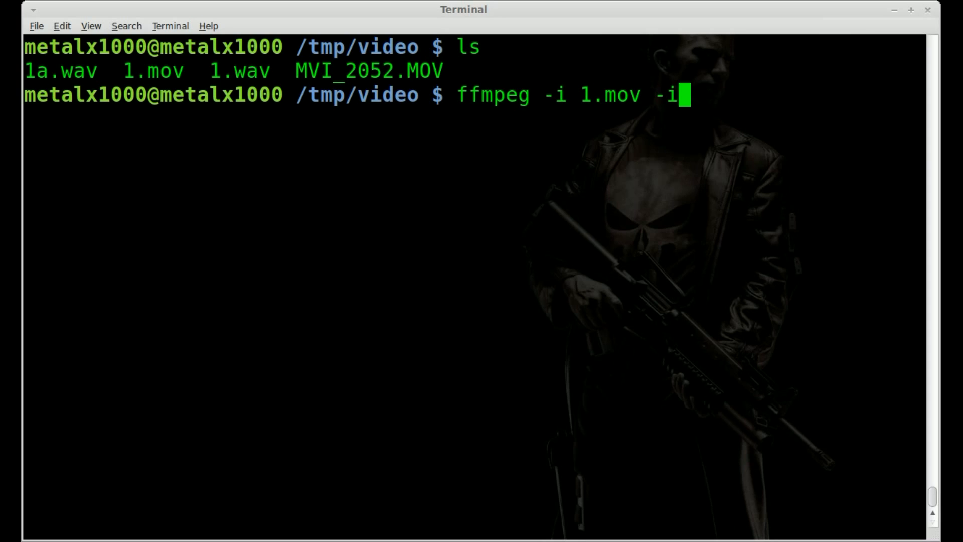
{"action": "type", "text": "1a."}
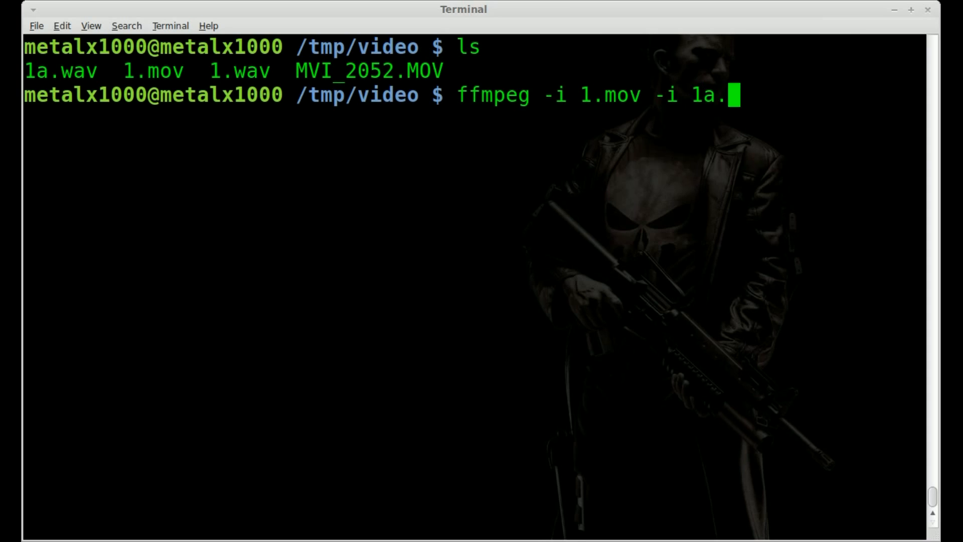
{"action": "type", "text": "wav "}
{"action": "type", "text": "-v"}
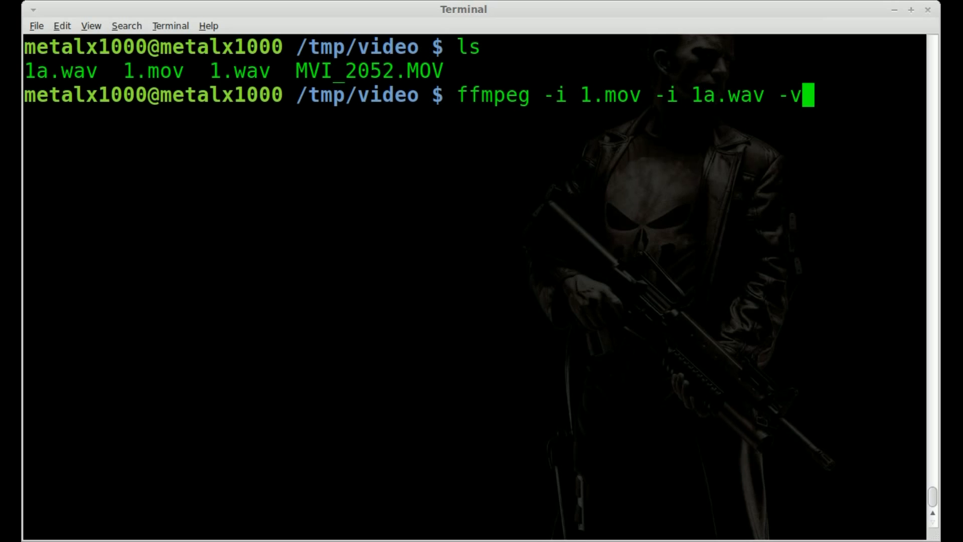
{"action": "type", "text": "codec "}
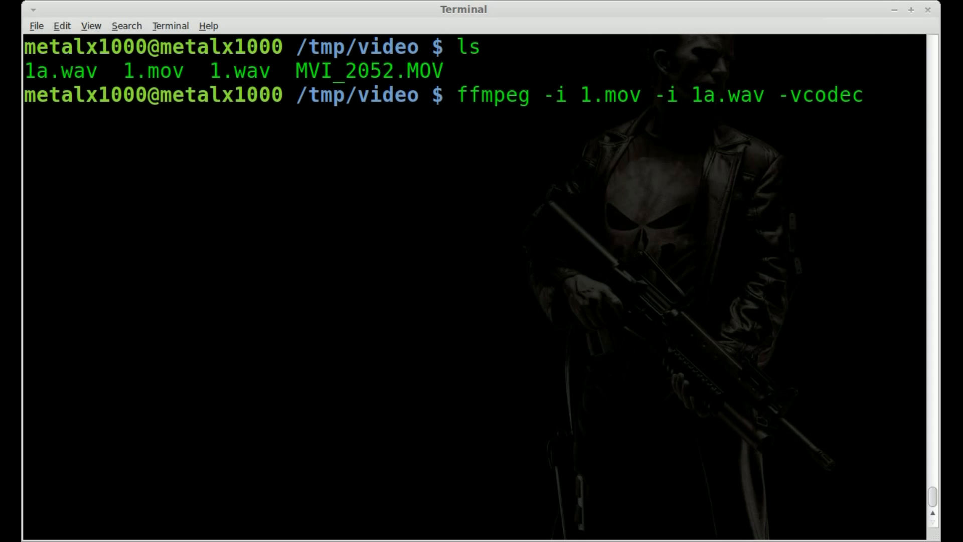
{"action": "type", "text": "copy"}
{"action": "type", "text": "100."}
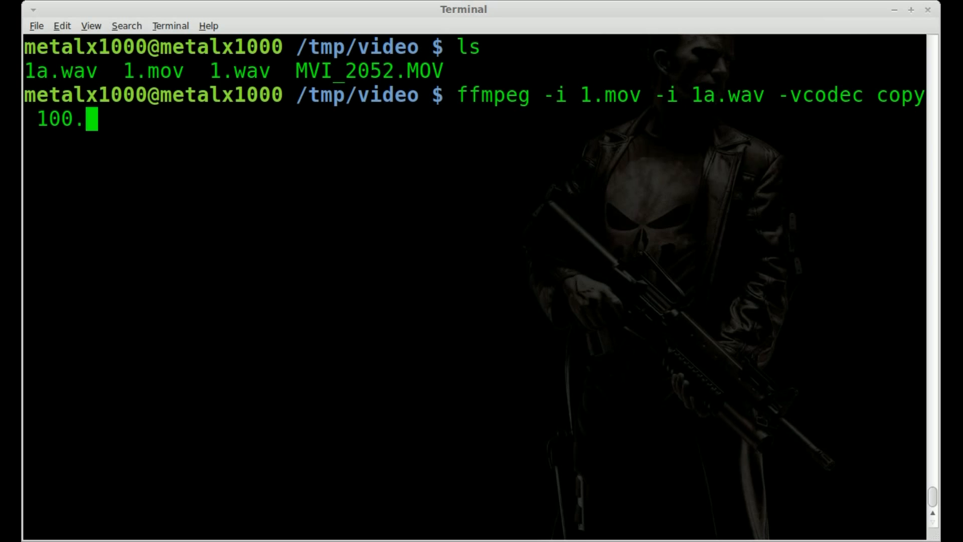
{"action": "type", "text": "mpv"}
{"action": "key", "text": "BackSpace"}
{"action": "key", "text": "BackSpace"}
{"action": "type", "text": "ov"}
{"action": "key", "text": "Return"}
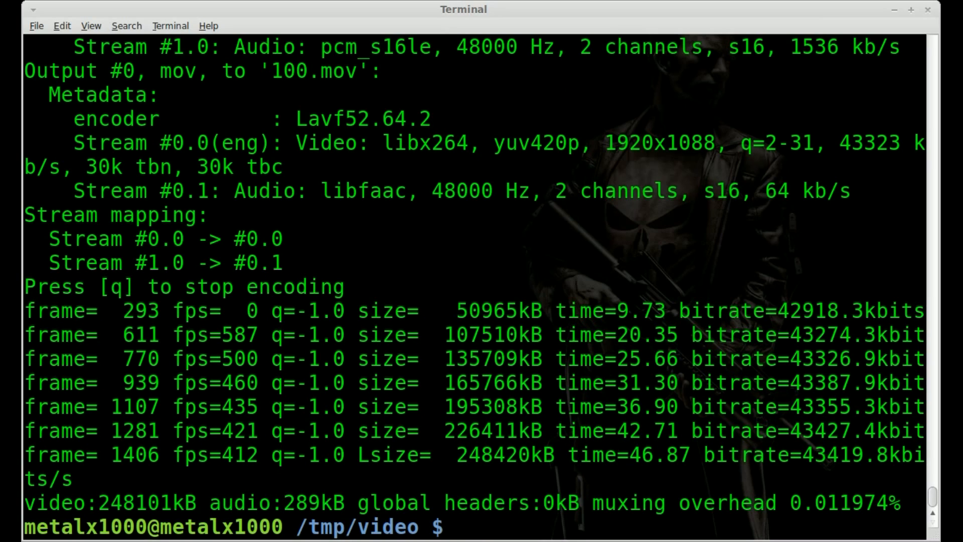
{"action": "type", "text": "mplayer "}
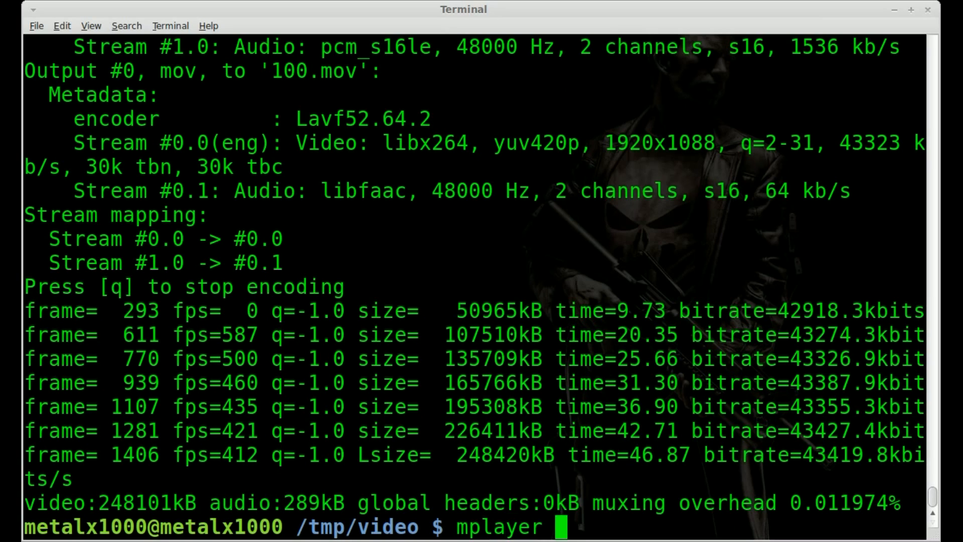
{"action": "type", "text": "-fs "}
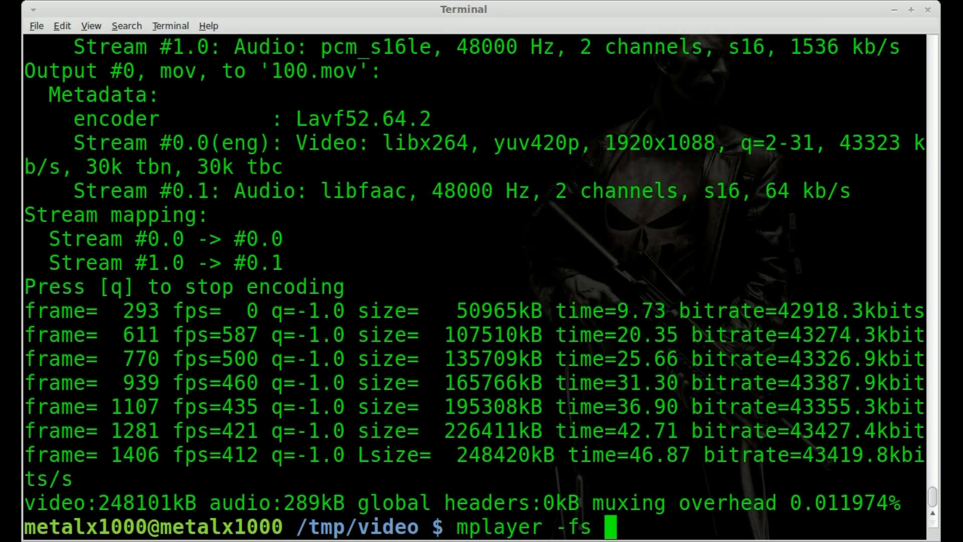
{"action": "type", "text": "10"}
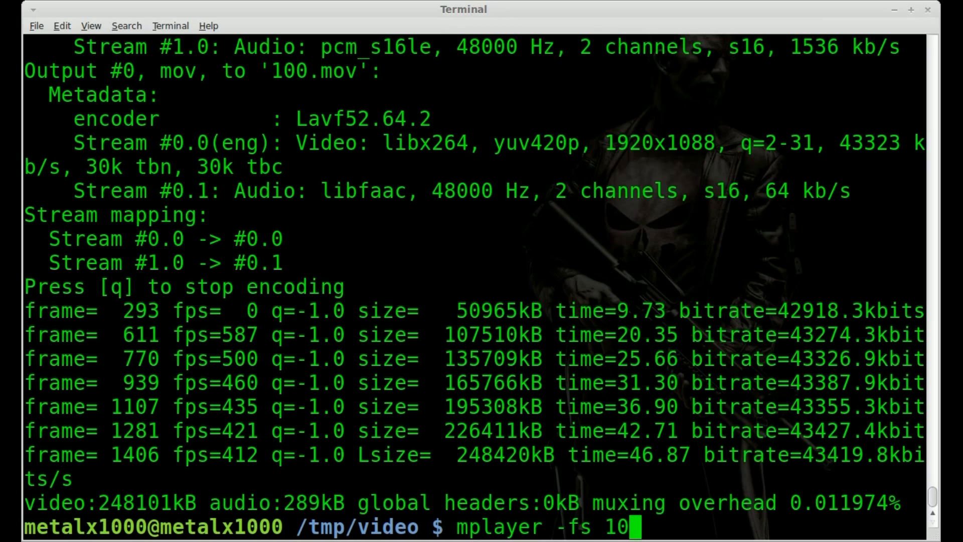
{"action": "type", "text": "0"}
{"action": "type", "text": ".mov"}
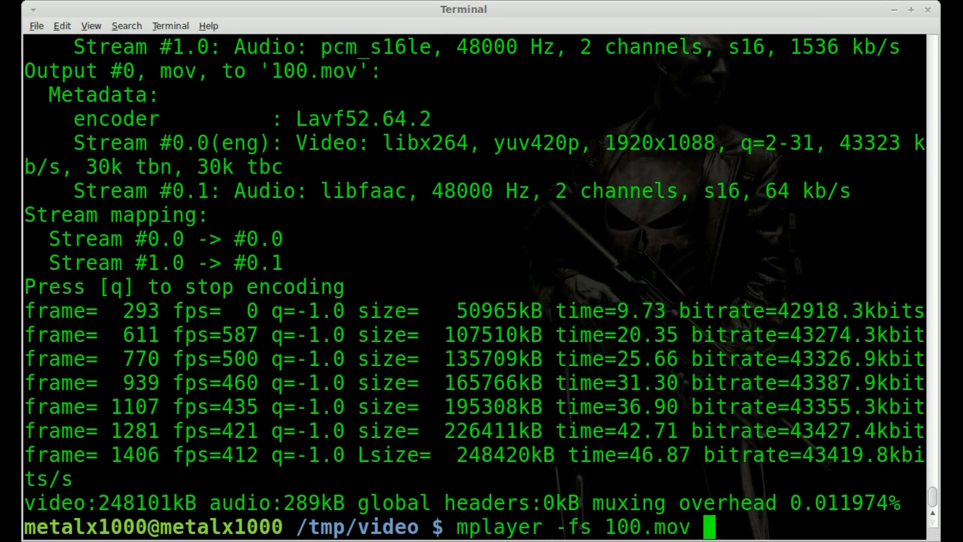